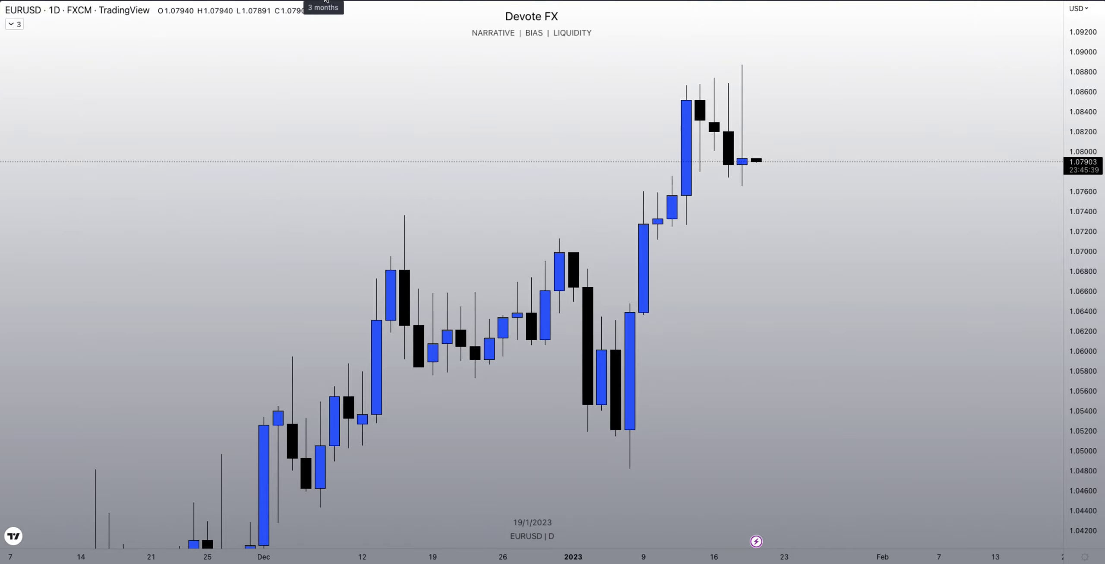
Step: Switch EURUSD to the 3M chart and frame the 2015–2023 quarterly candles with MB(3M) and BSL levels
click(326, 1)
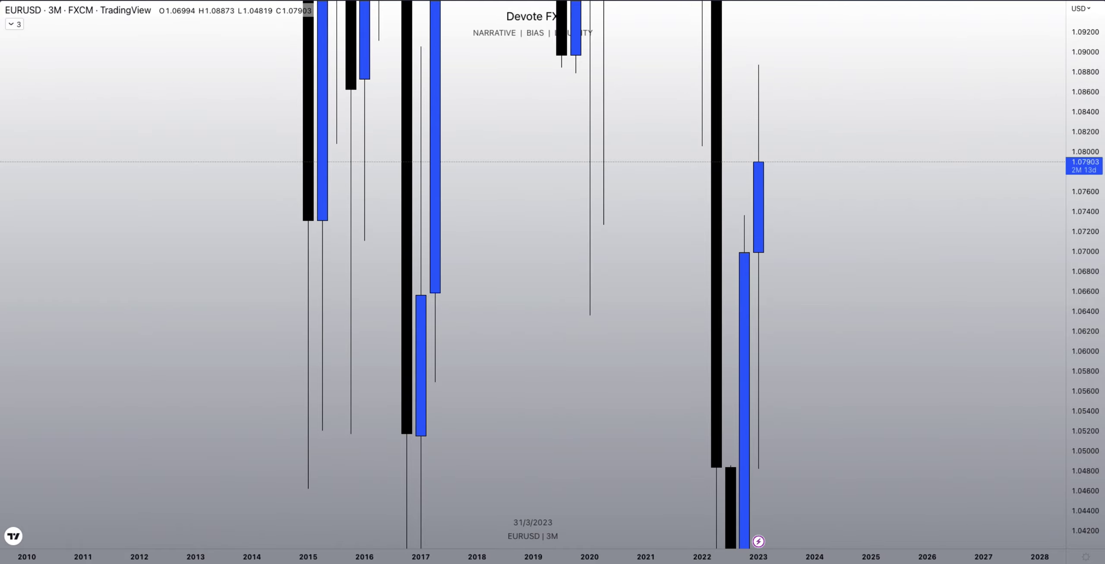
drag(1093, 98, 1093, 130)
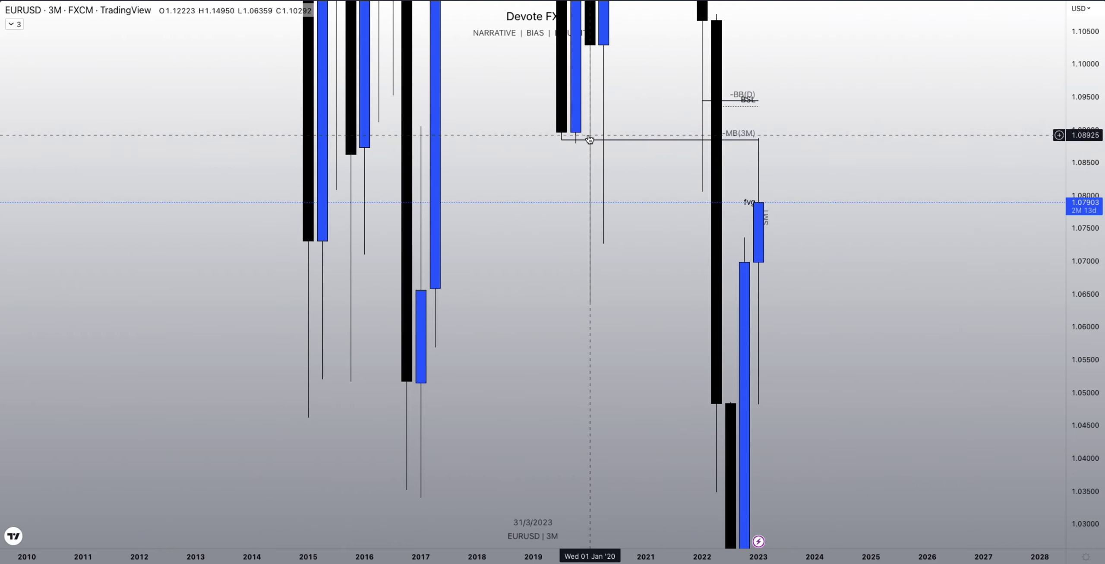
drag(562, 172, 560, 318)
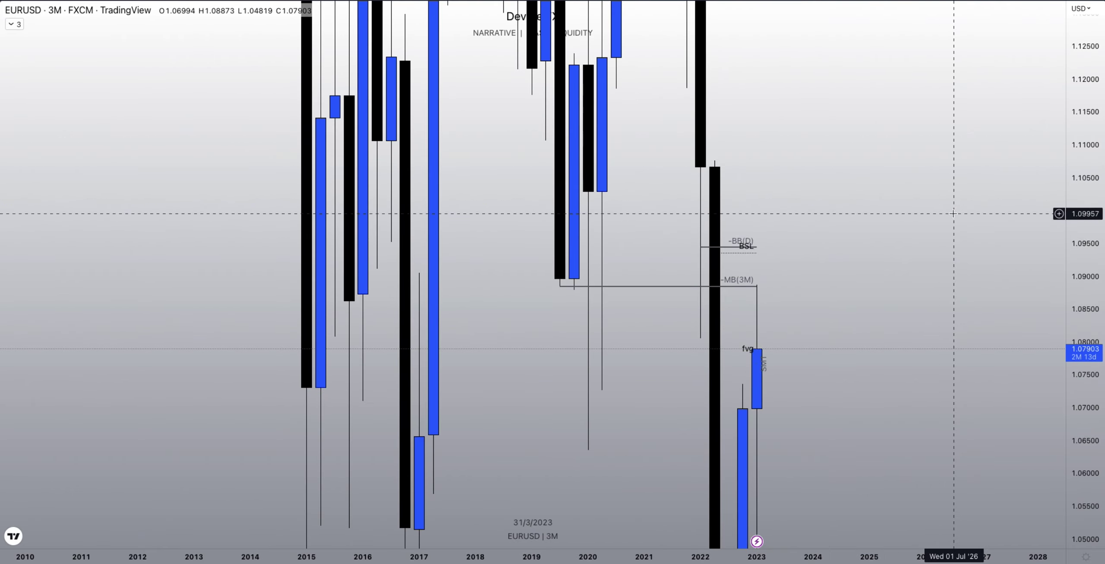
drag(1082, 103, 1083, 207)
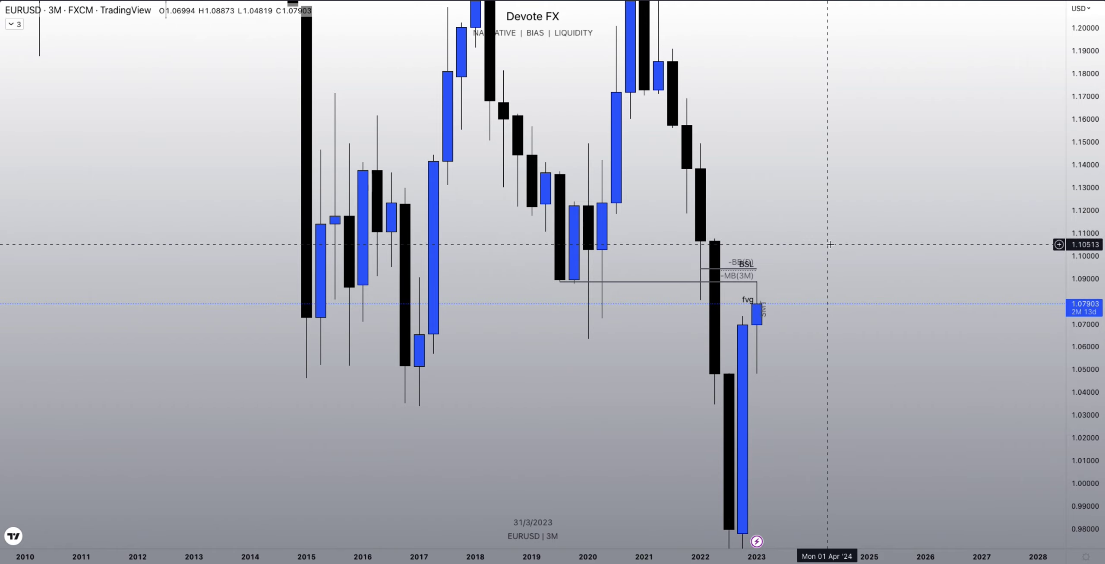
drag(829, 244, 832, 305)
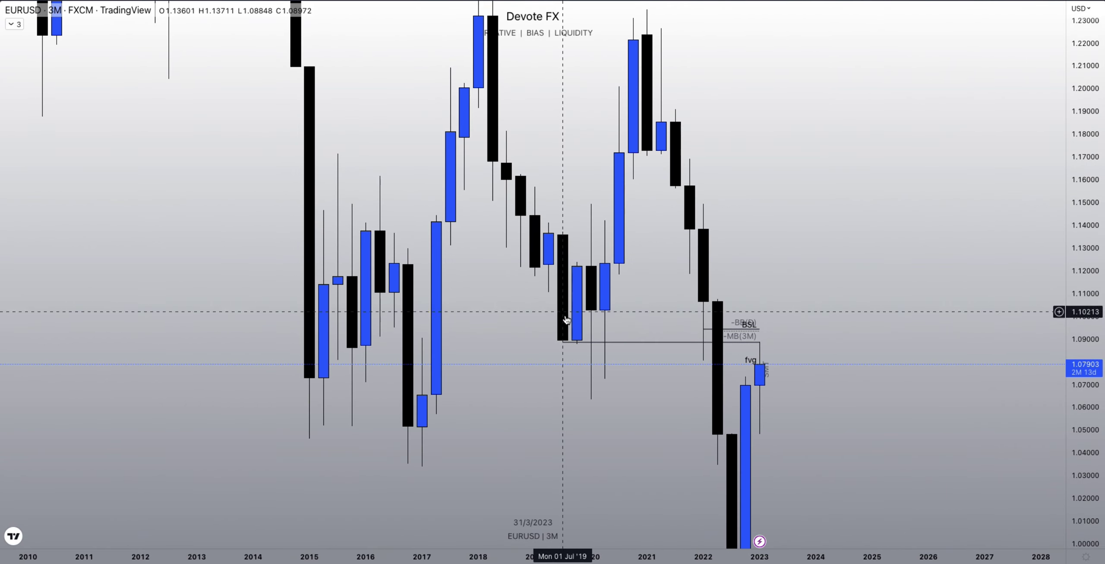
drag(735, 96, 750, 254)
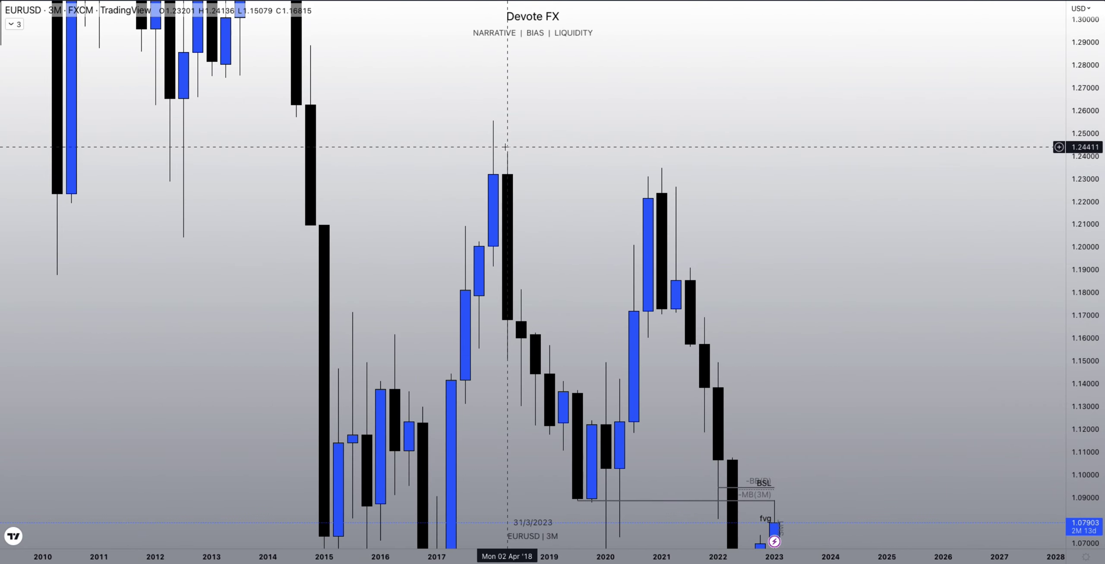
drag(776, 319, 665, 67)
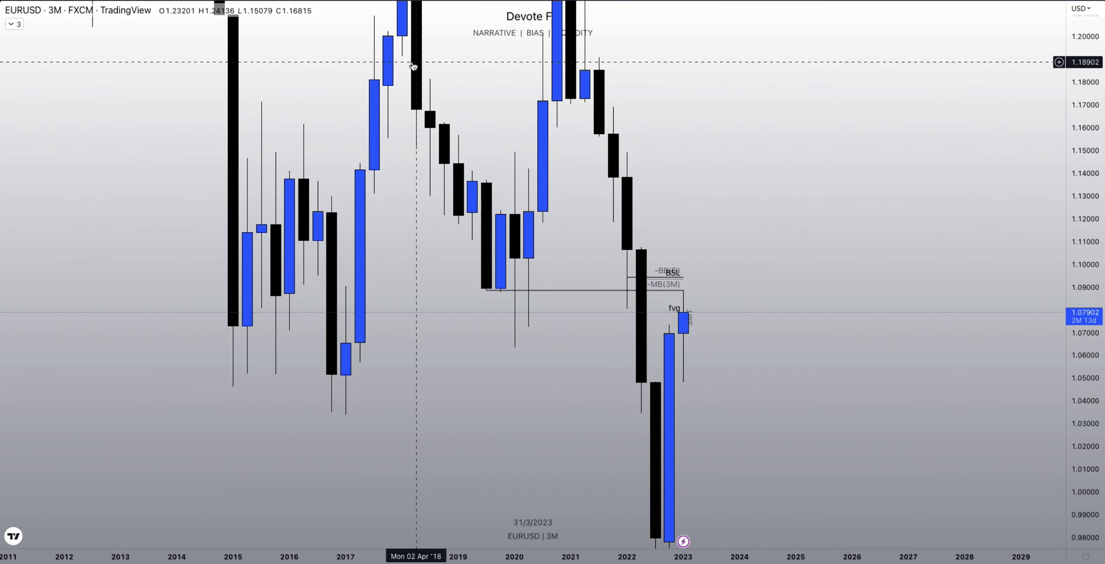
Step: Check the EURUSD daily (1D) chart with its candles enlarged
text(1D)
key(Return)
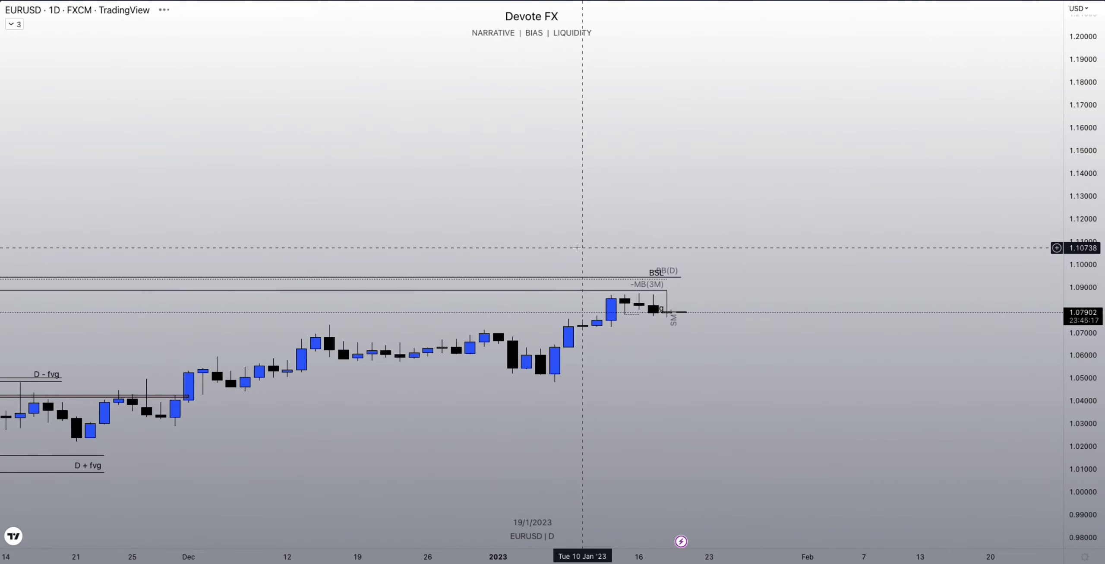
drag(1095, 517, 867, 128)
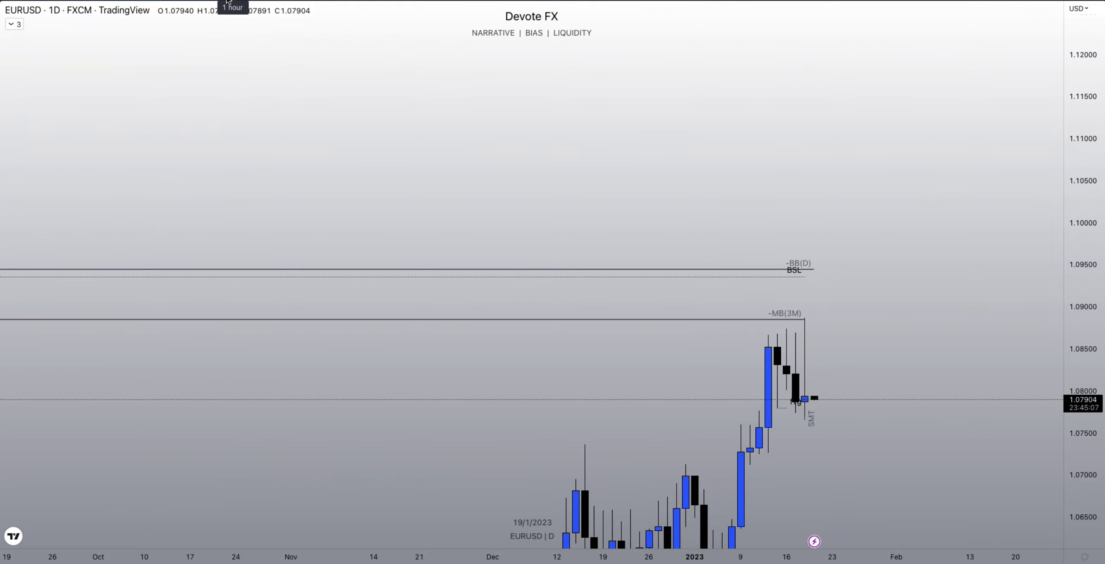
Step: Settle on the 60-minute chart showing 12–20 Jan with the +BB(1h) and SMT marks
click(232, 1)
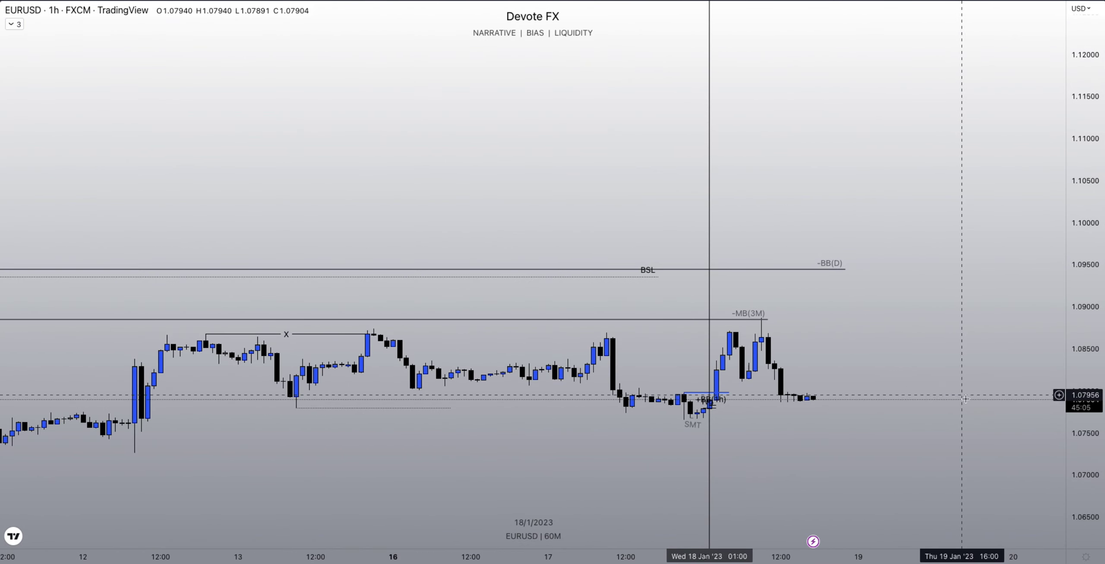
drag(897, 345, 841, 233)
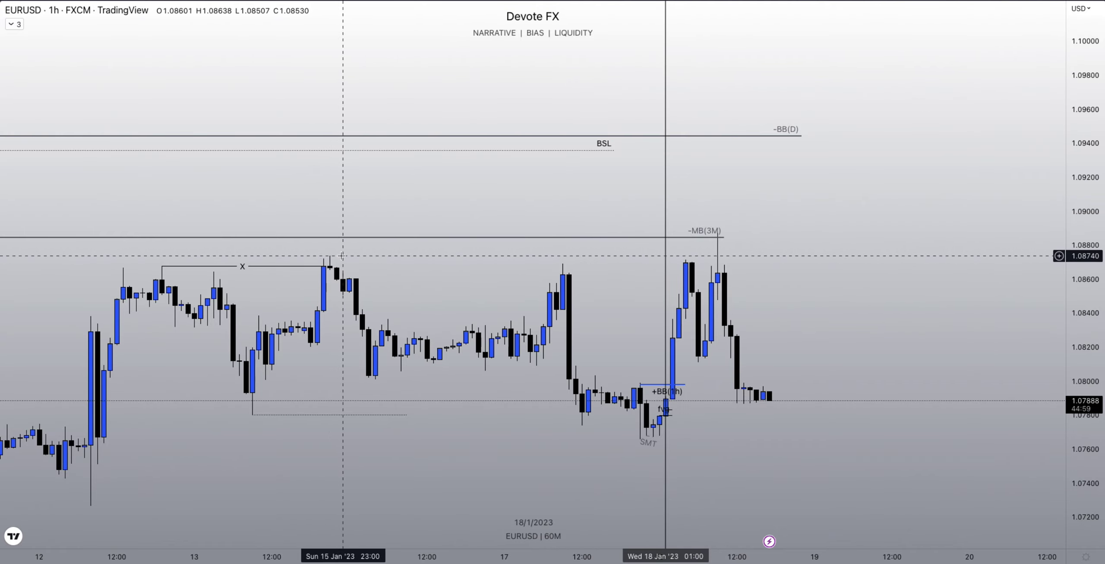
text(1D)
key(Return)
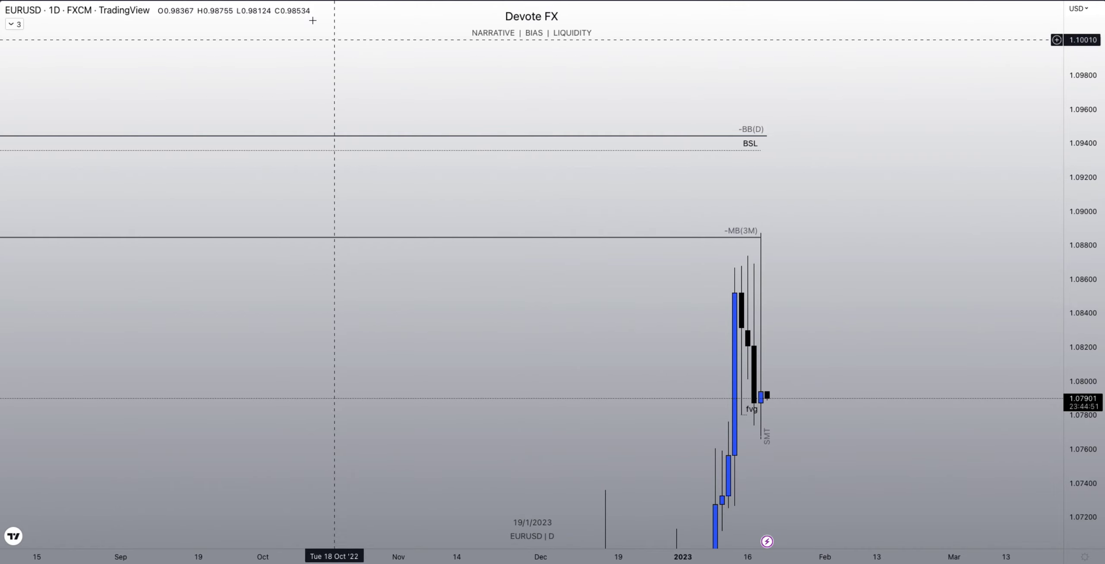
text(60)
key(Return)
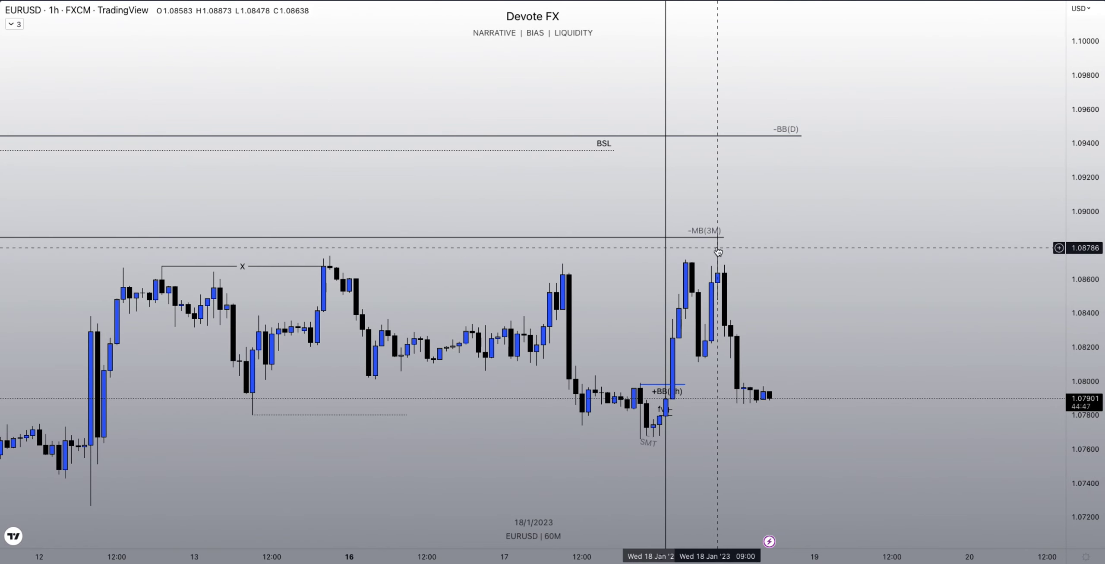
Step: Switch to the 5-minute timeframe and enlarge the 18 Jan candles
text(5)
key(Return)
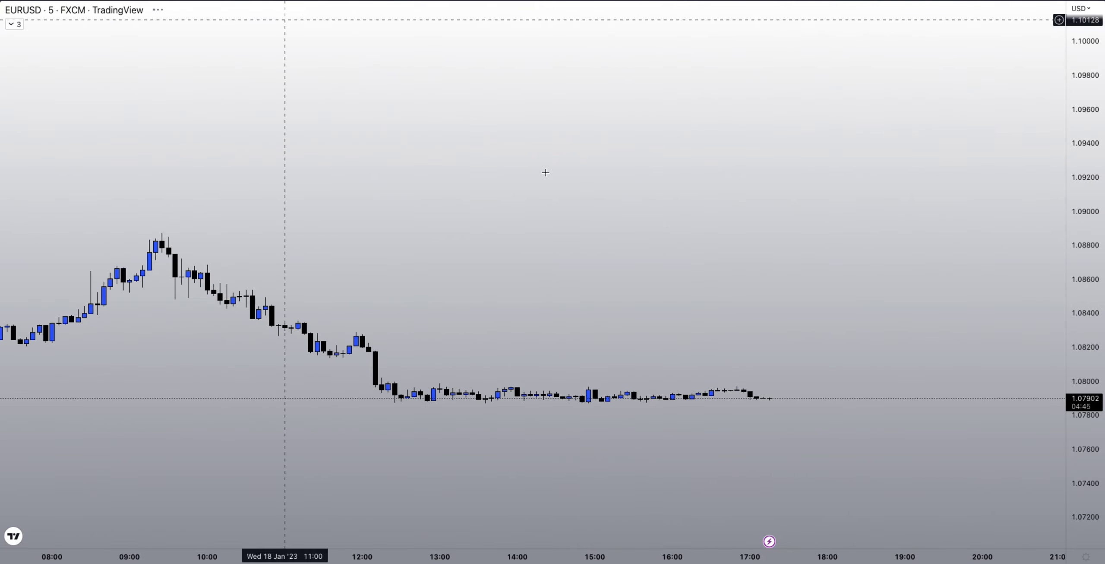
scroll(690, 281, up, 3)
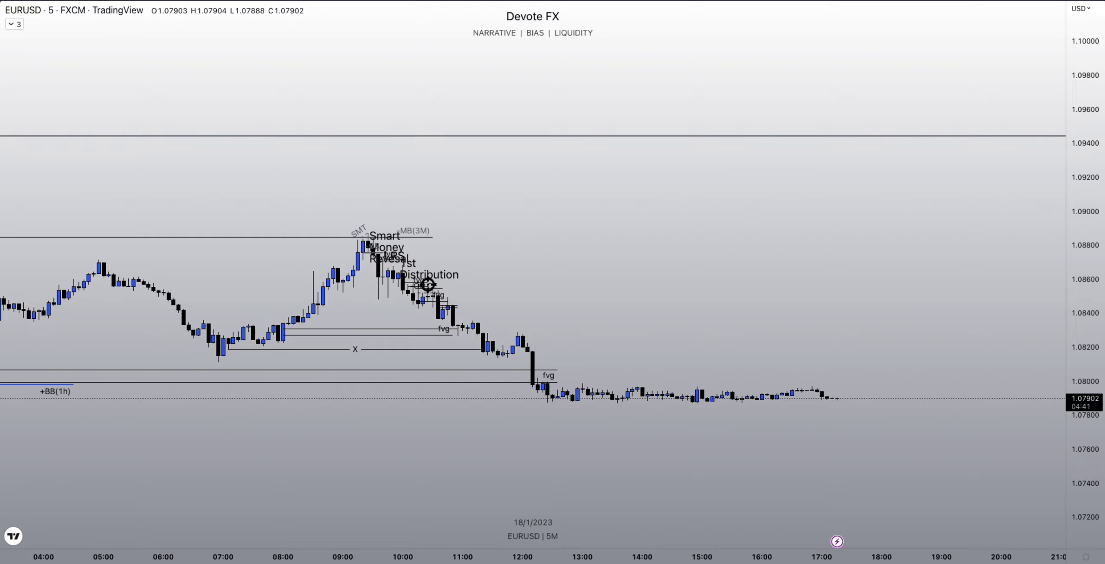
scroll(434, 278, down, 10)
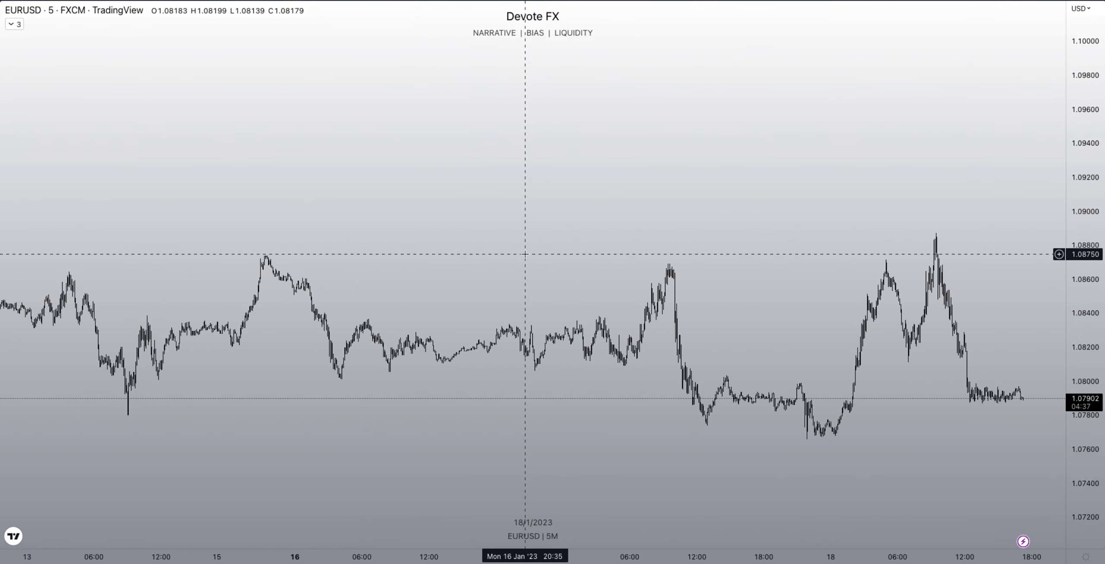
scroll(928, 244, up, 8)
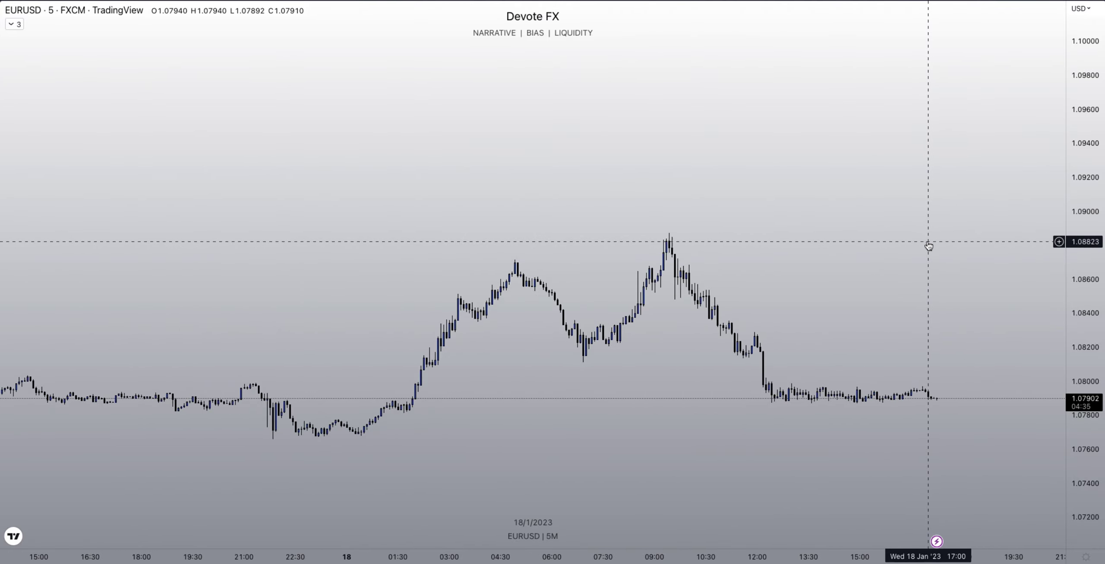
scroll(929, 245, left, 1)
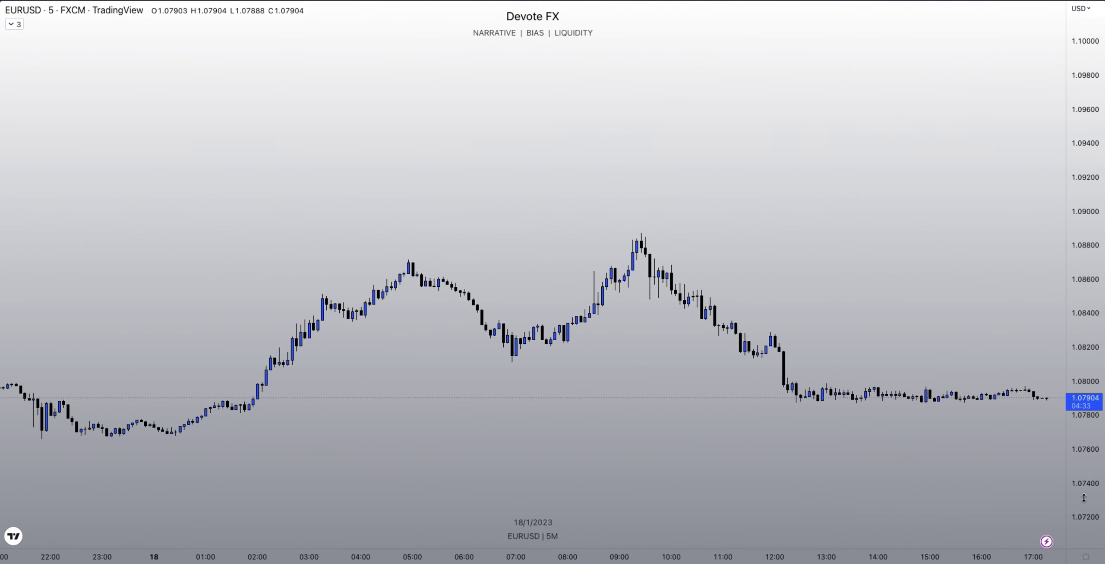
drag(1083, 497, 826, 209)
Step: Center the view on the 18 Jan 09:00 high near 1.0887
scroll(826, 214, up, 5)
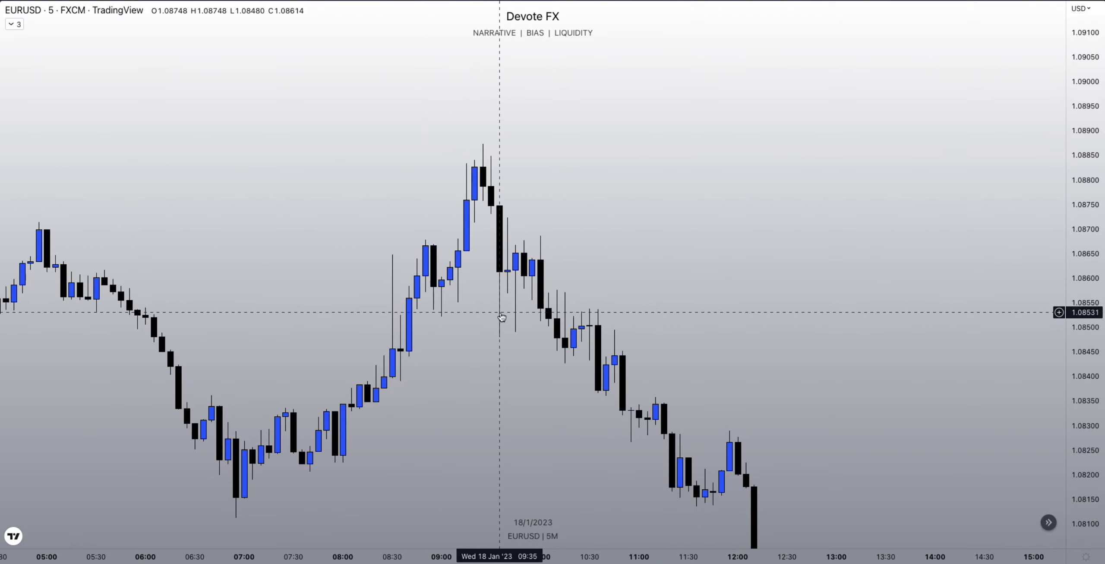
scroll(632, 261, down, 3)
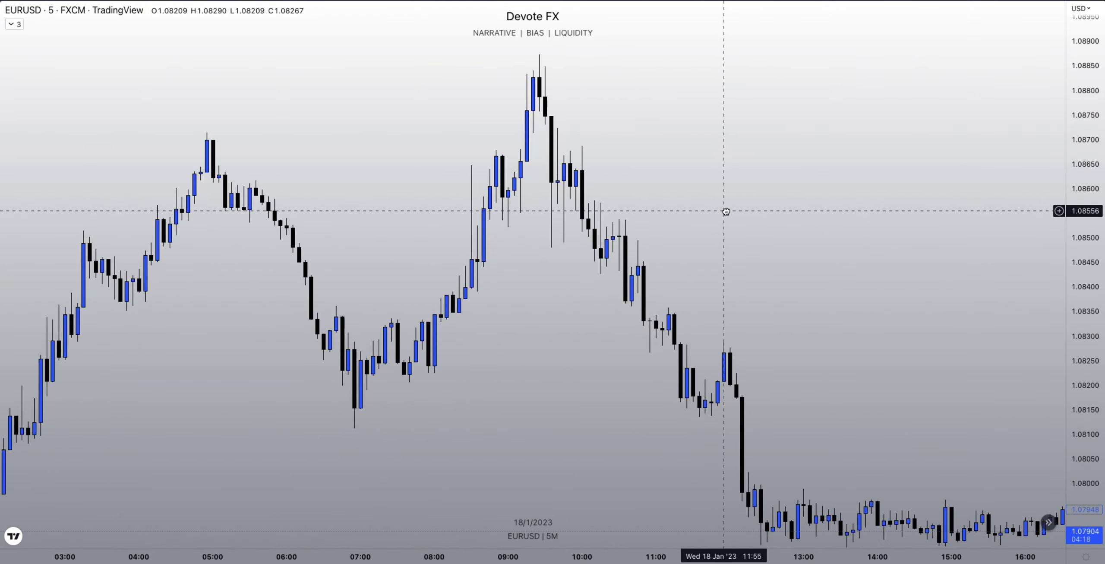
drag(726, 211, 682, 158)
scroll(687, 297, down, 5)
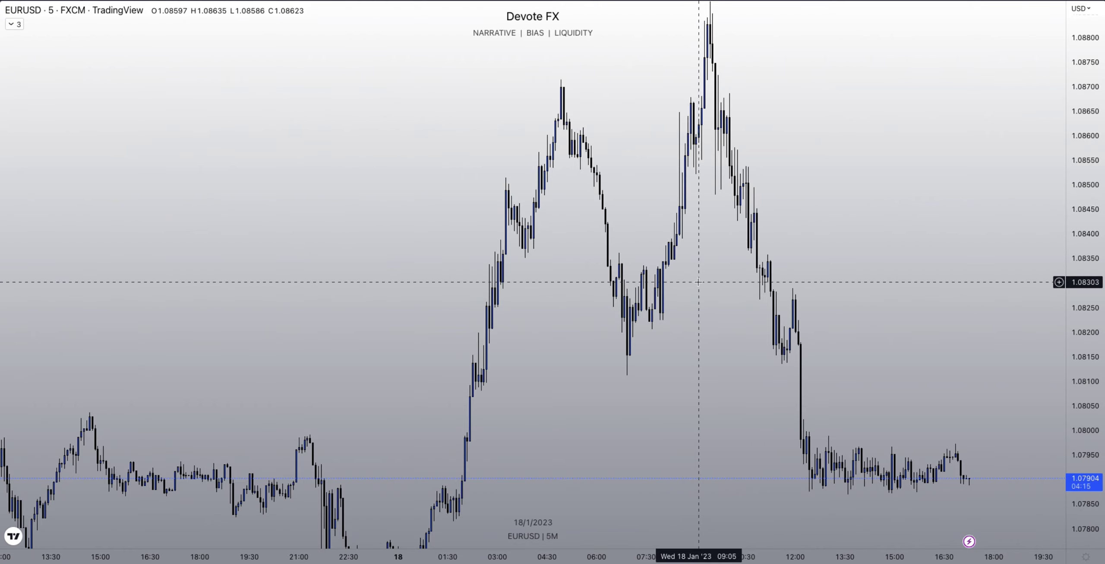
scroll(689, 134, up, 1)
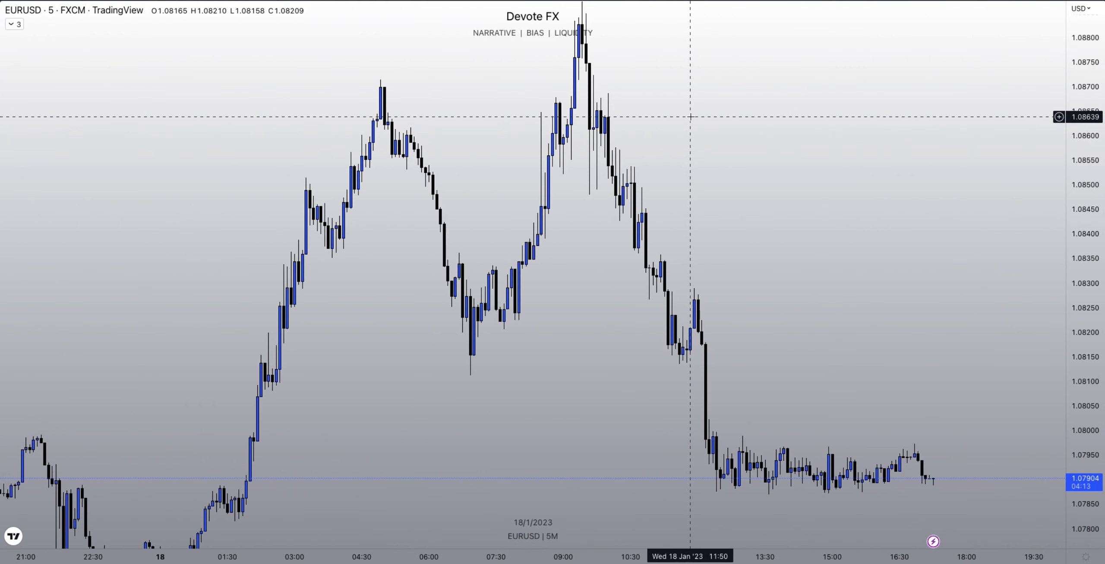
drag(686, 129, 694, 163)
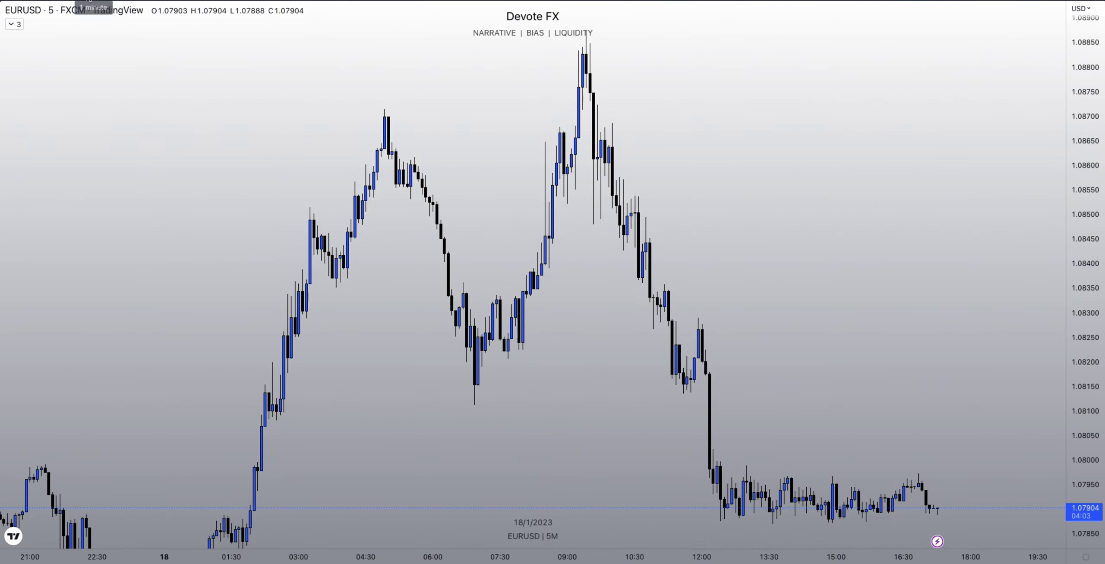
Step: Switch to the 1-minute chart and frame the 09:00–10:30 sell-off with its SMT, LRS, OB and fvg marks
click(89, 0)
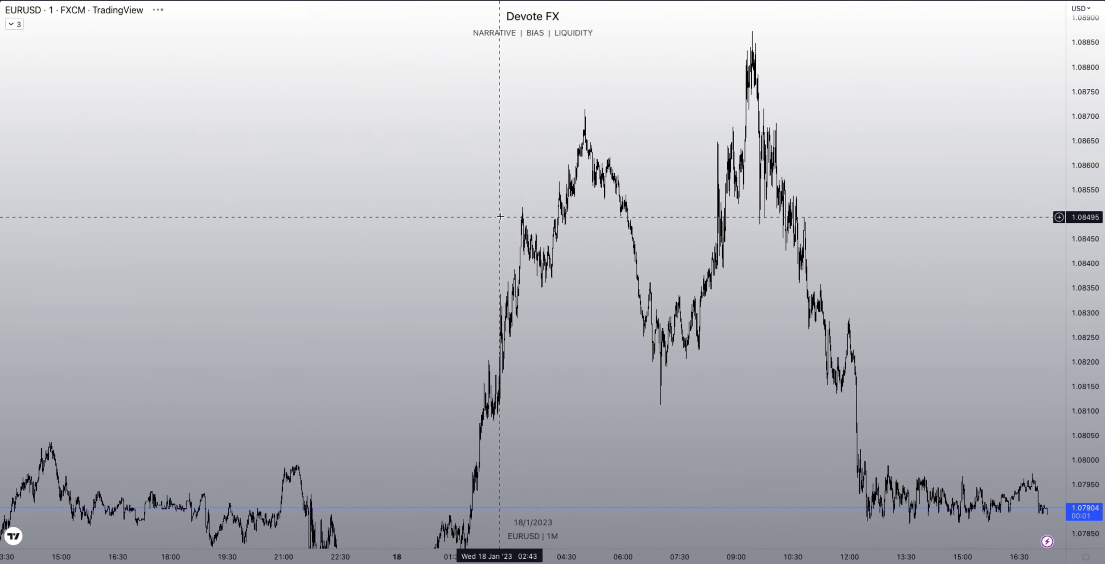
scroll(499, 216, up, 5)
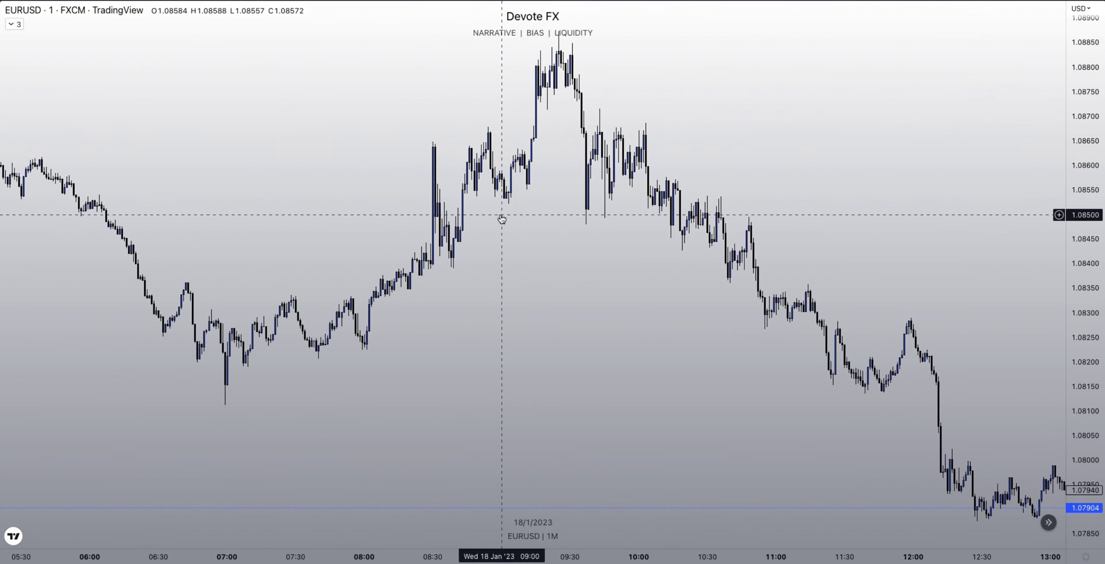
scroll(501, 218, up, 2)
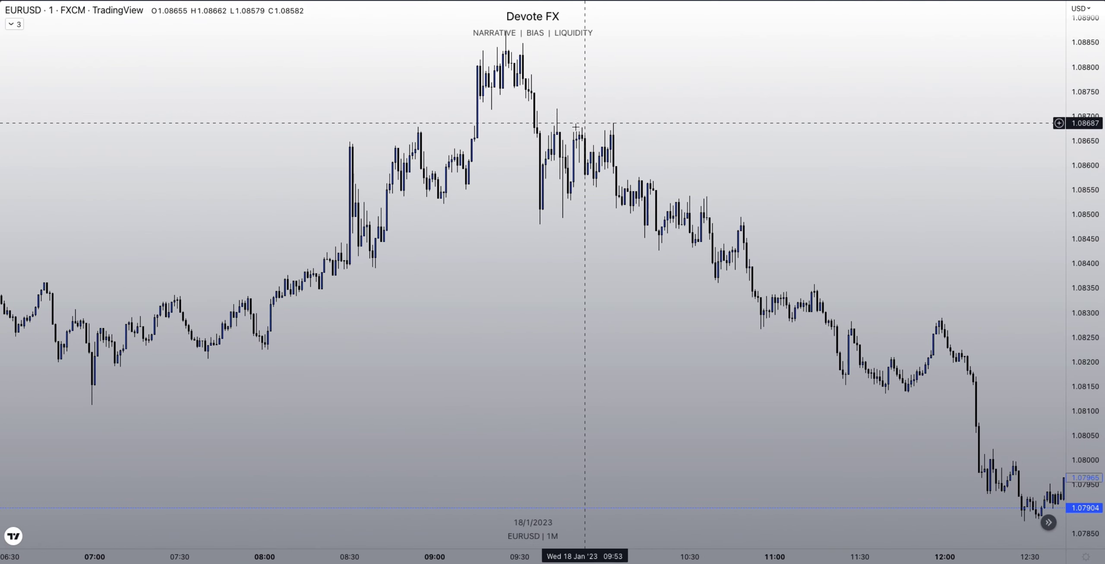
drag(1087, 482, 1023, 263)
scroll(1022, 264, left, 5)
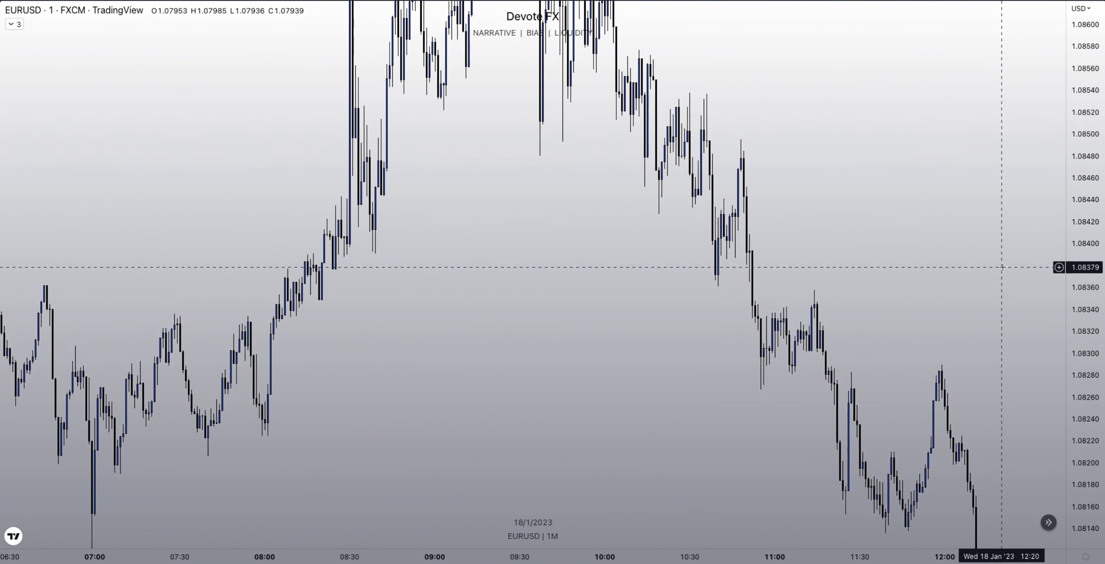
scroll(874, 388, up, 5)
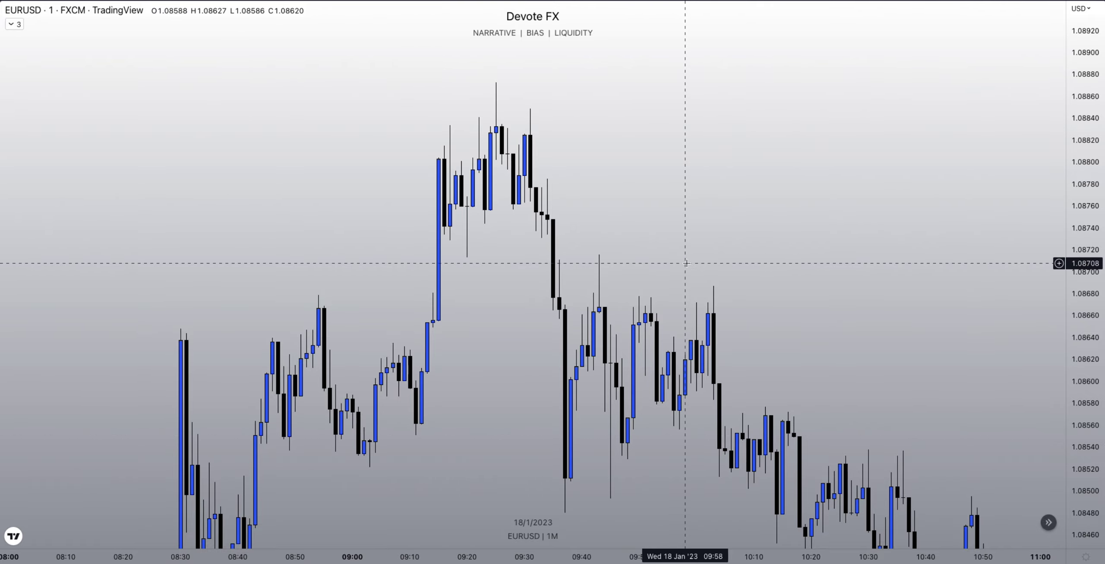
drag(723, 226, 705, 144)
scroll(734, 259, down, 3)
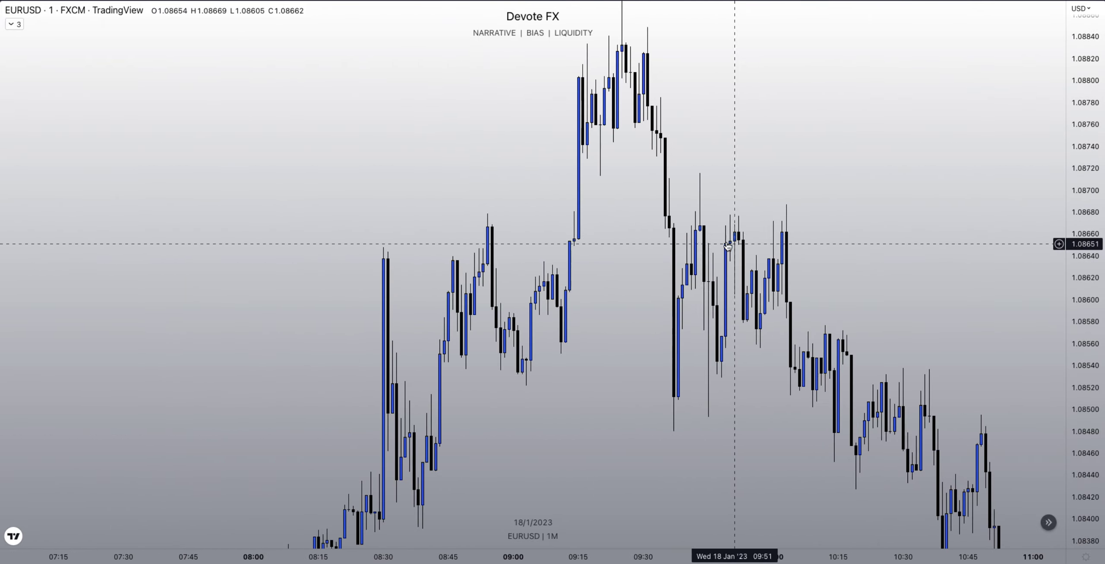
scroll(703, 181, down, 1)
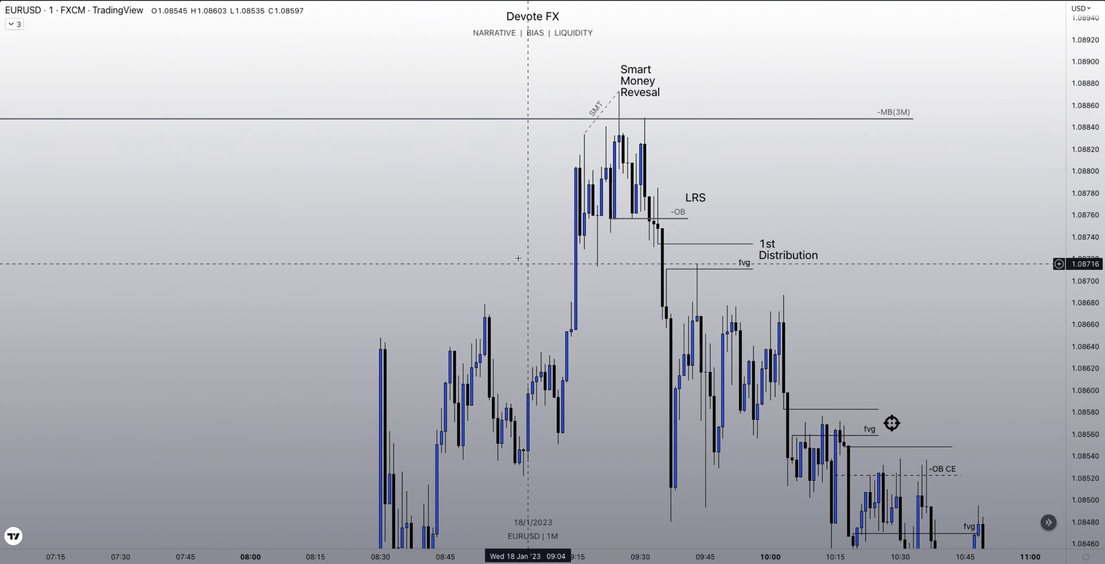
drag(518, 249, 505, 184)
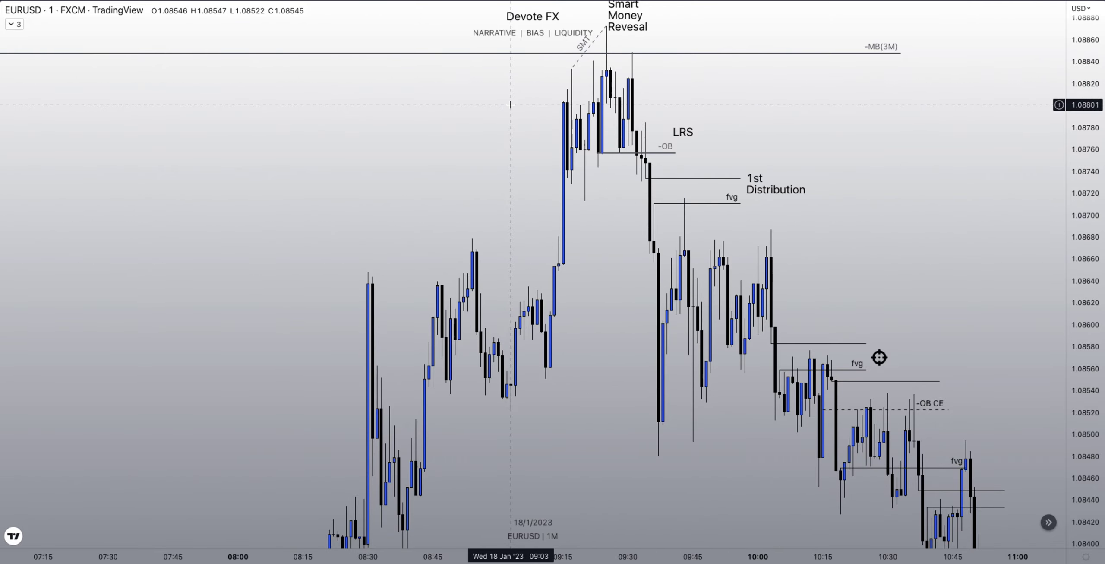
drag(505, 166, 509, 284)
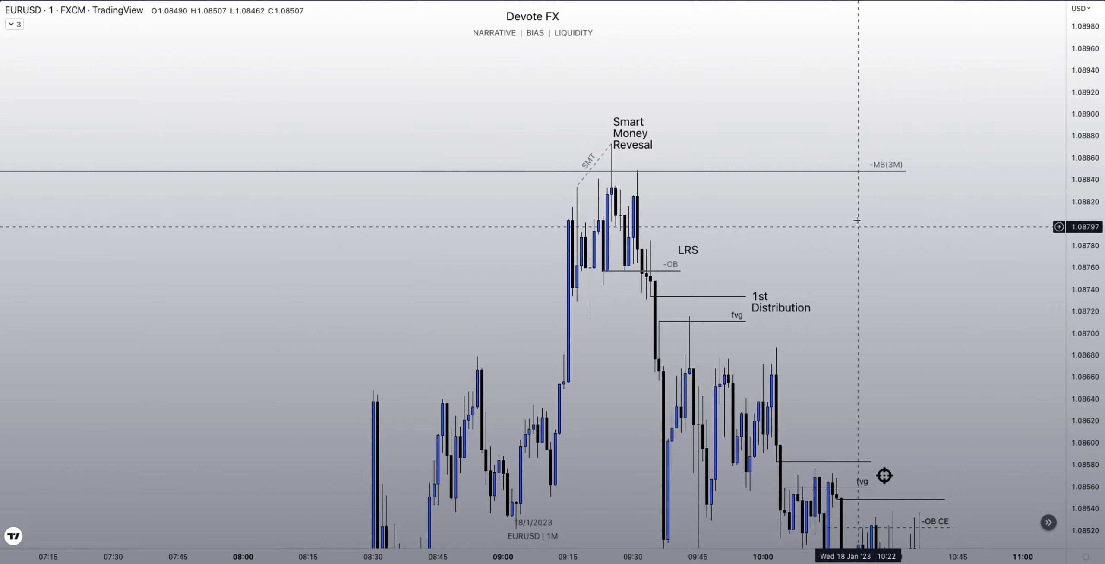
drag(854, 225, 807, 136)
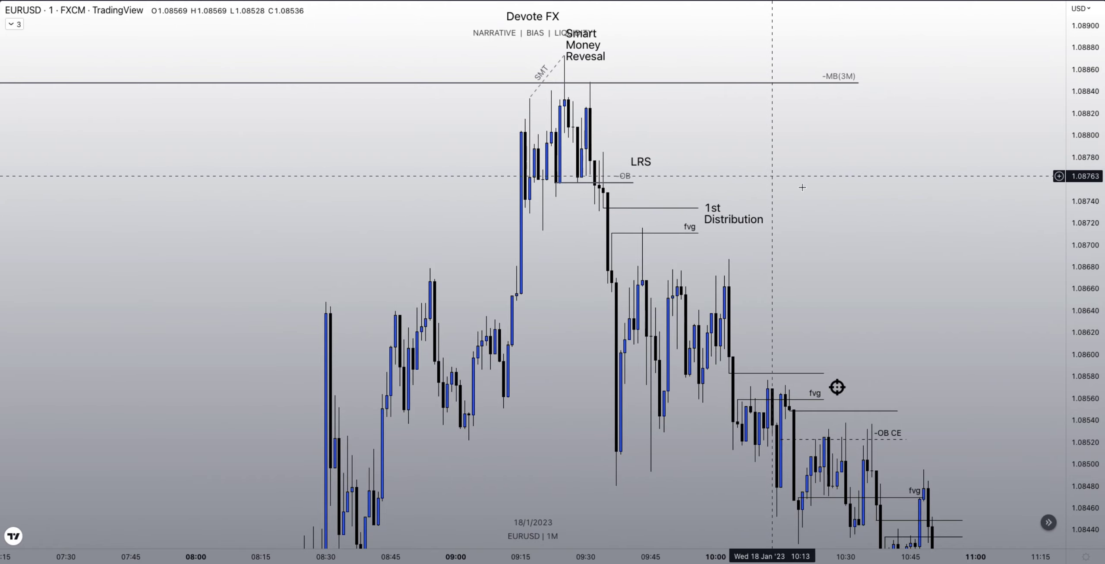
Step: Zoom out to show 18 Jan from 07:00, including the lower fvg lines, MB line and X level
scroll(755, 207, up, 2)
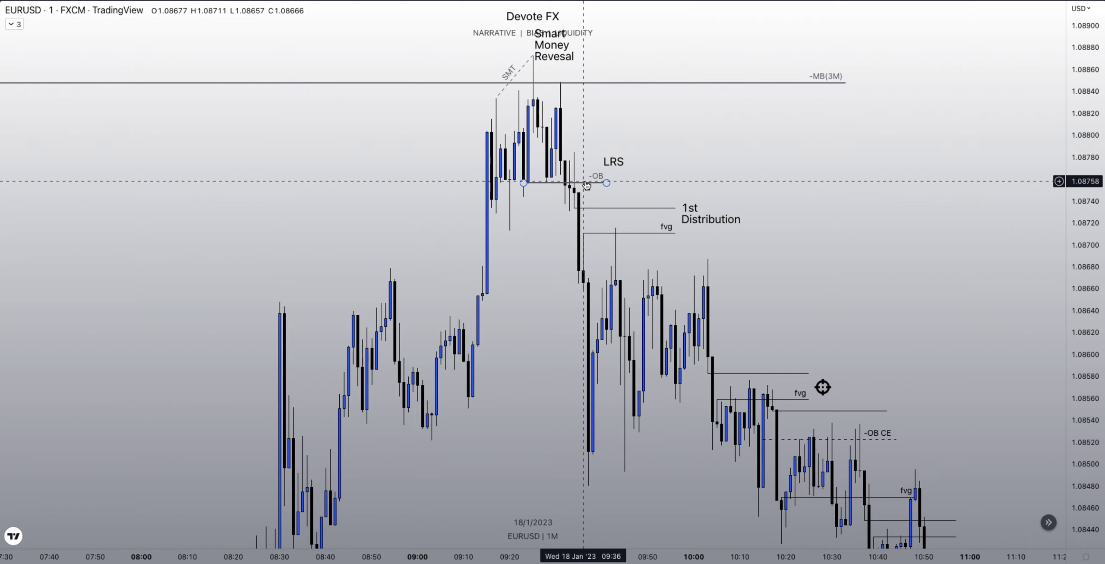
scroll(863, 207, up, 1)
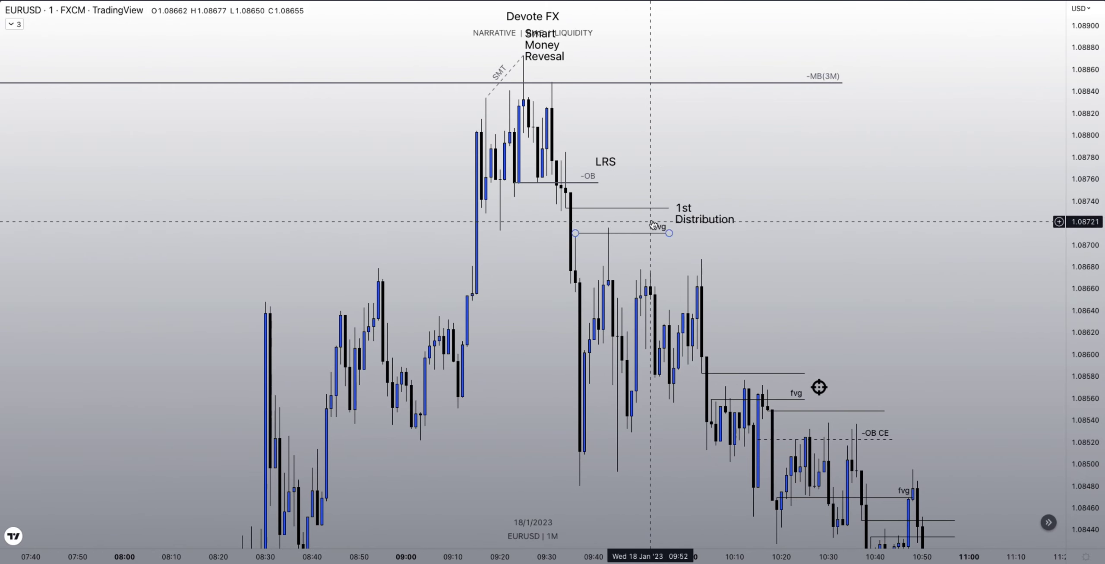
drag(747, 289, 684, 202)
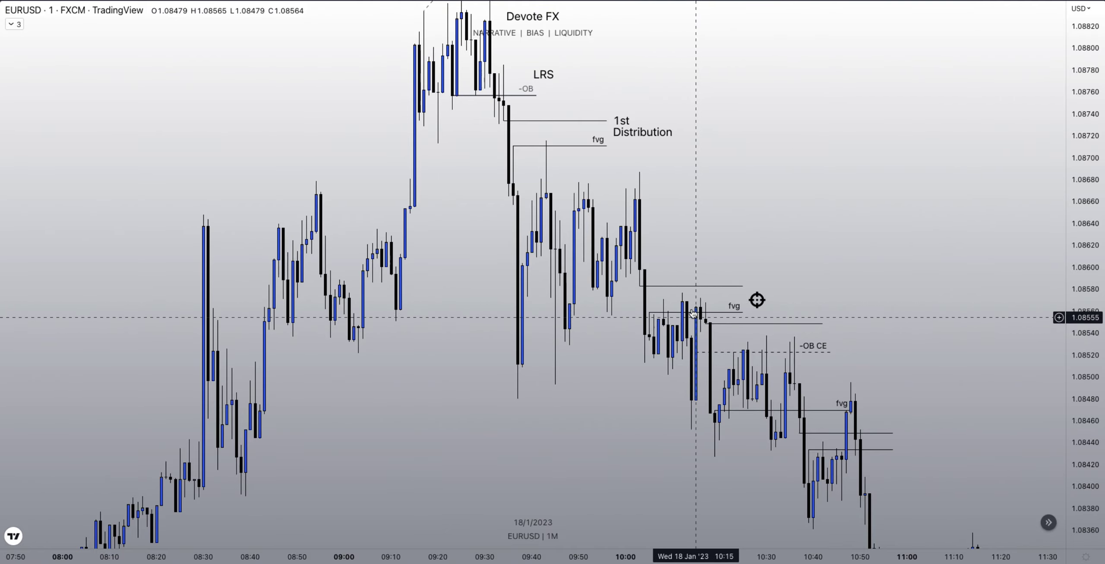
scroll(811, 216, down, 3)
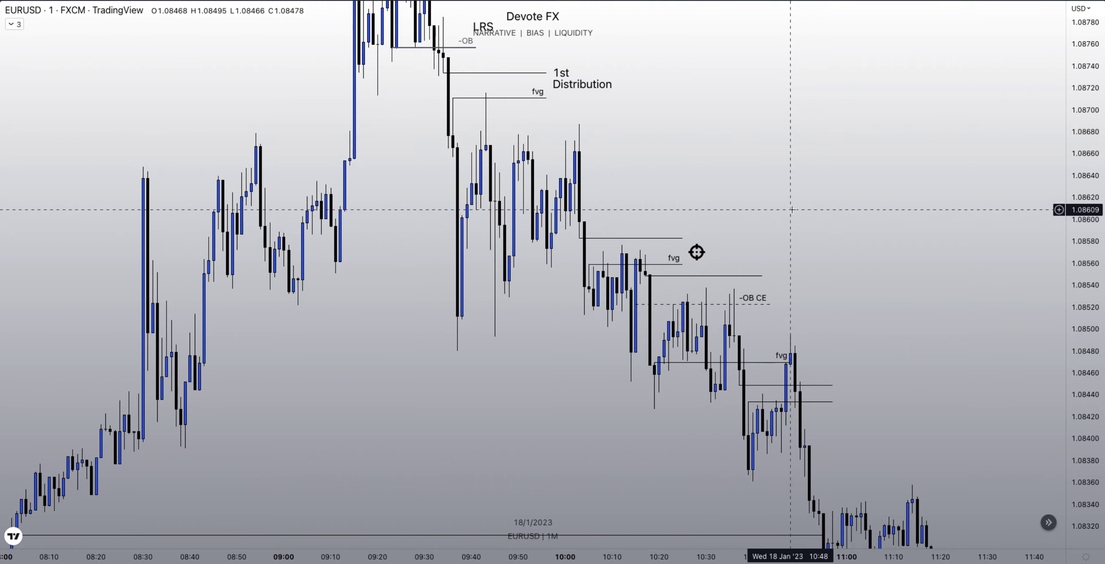
scroll(794, 216, down, 1)
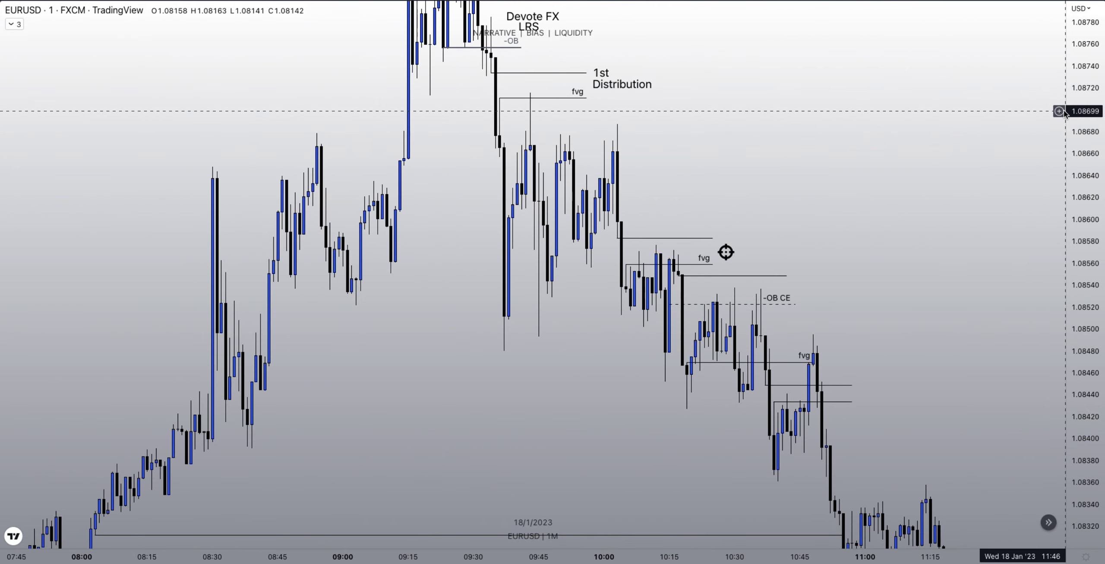
drag(1064, 112, 1064, 143)
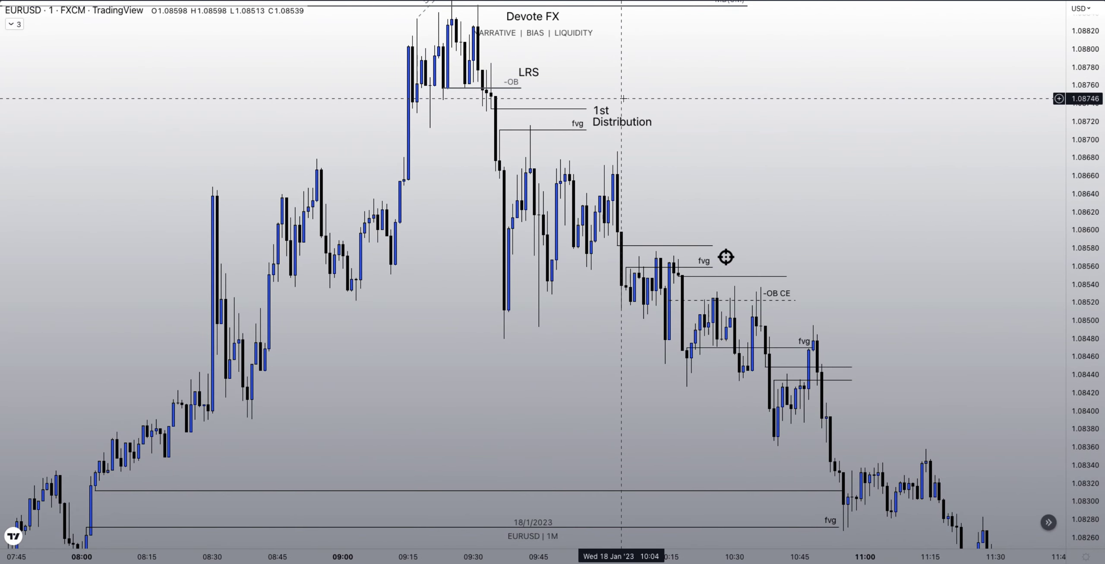
scroll(712, 140, down, 5)
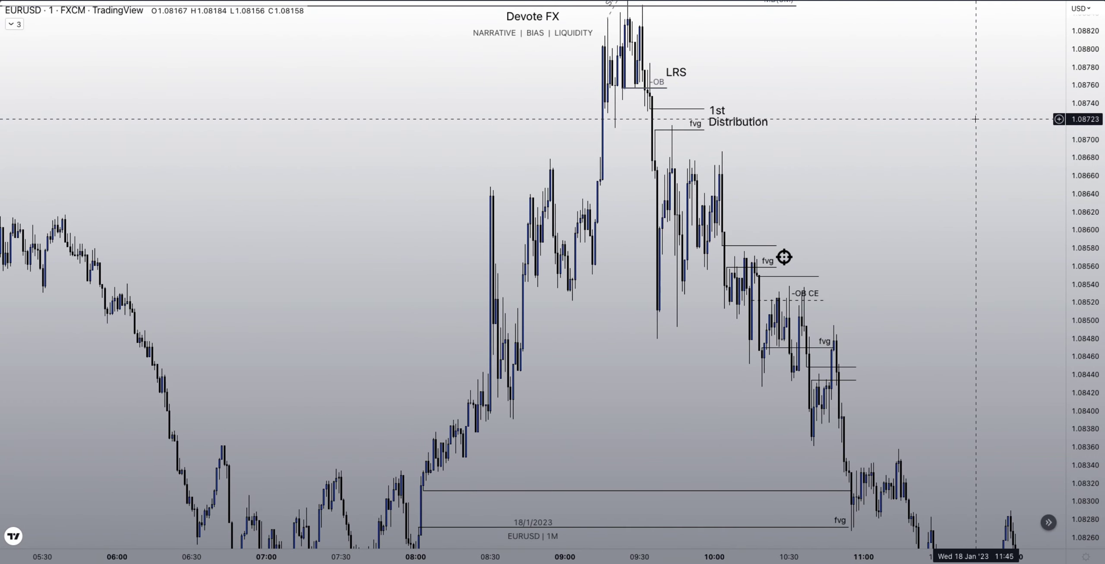
drag(1080, 85, 1080, 116)
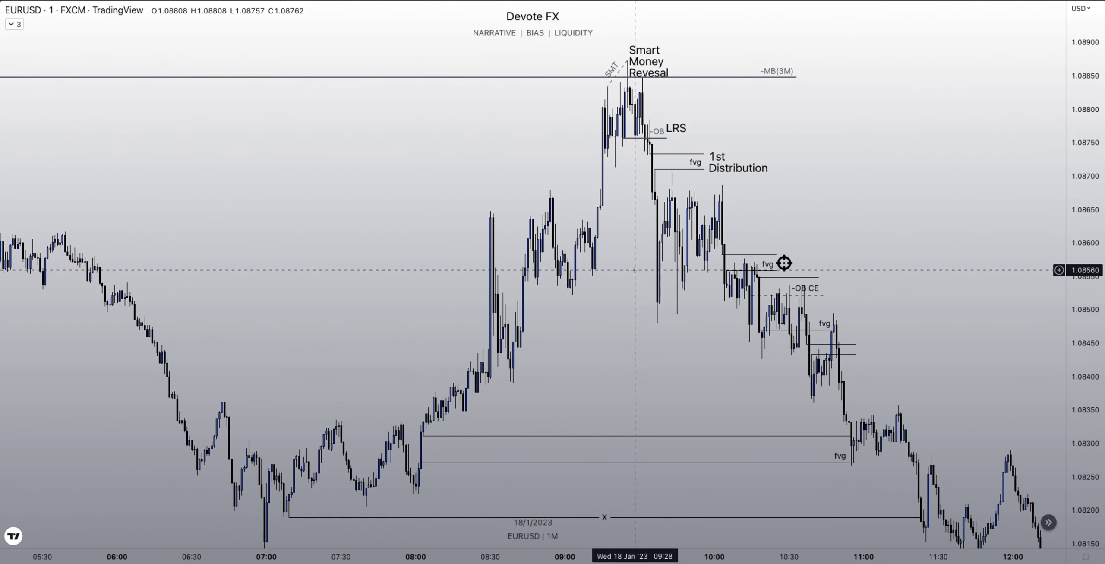
scroll(522, 287, up, 4)
scroll(562, 293, up, 1)
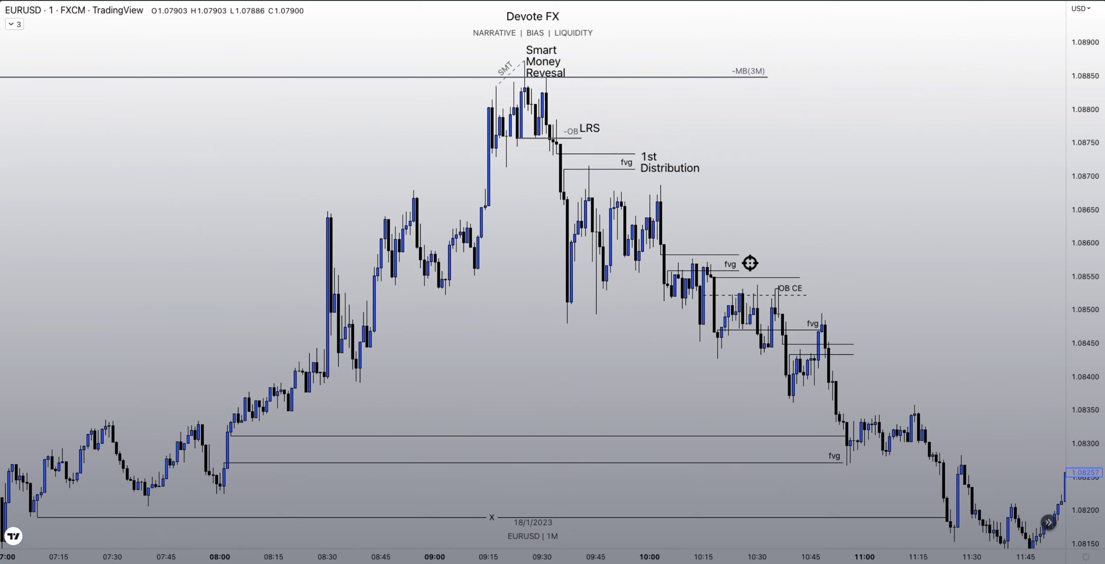
Step: Draw a rising trendline from the 08:13 low to the 08:38 low, nudged to sit under the lows
click(356, 389)
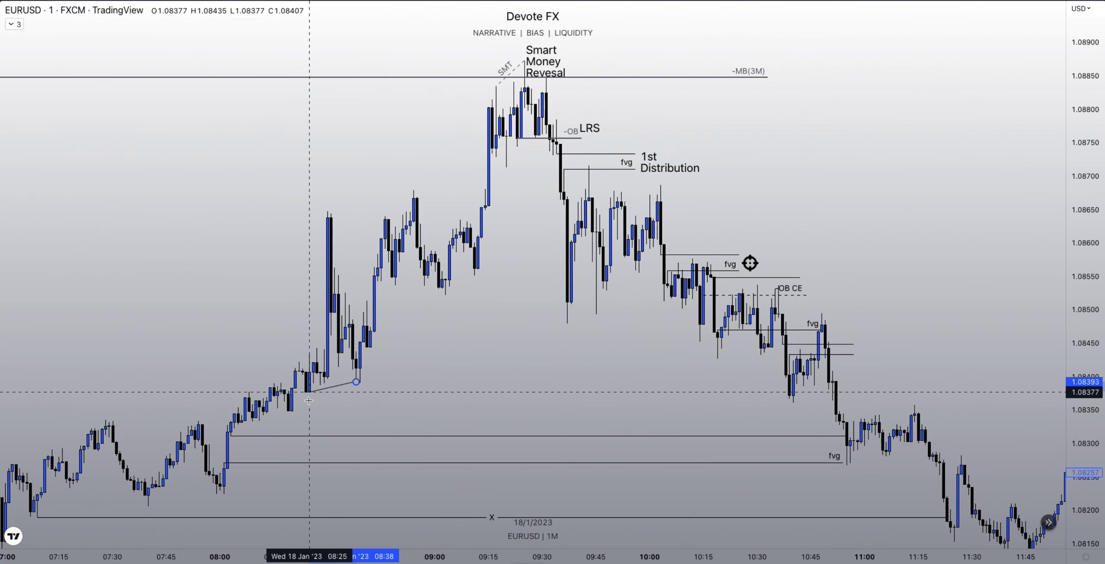
click(268, 430)
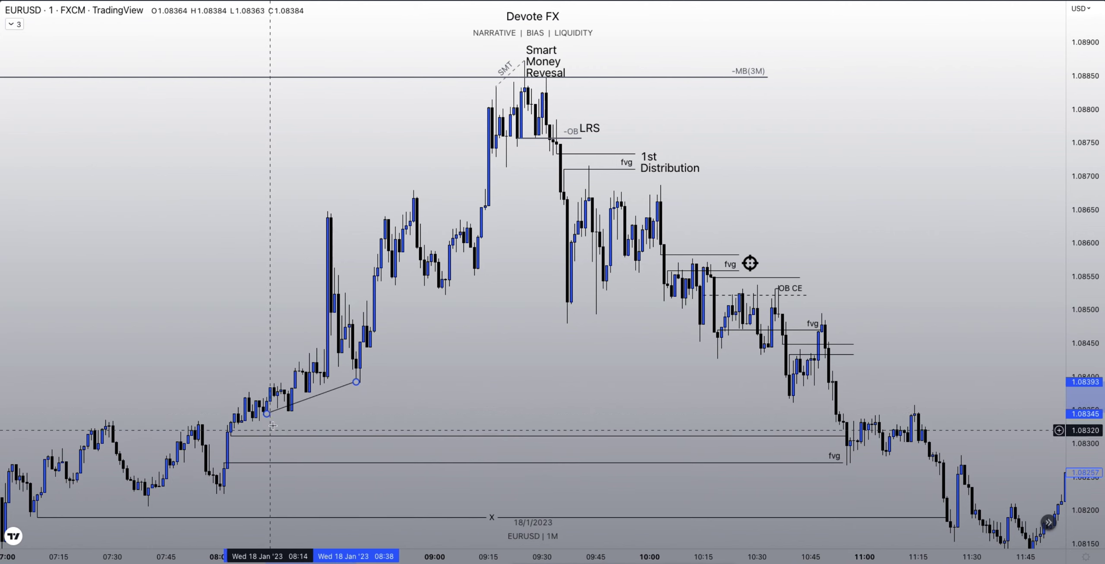
drag(308, 403, 306, 408)
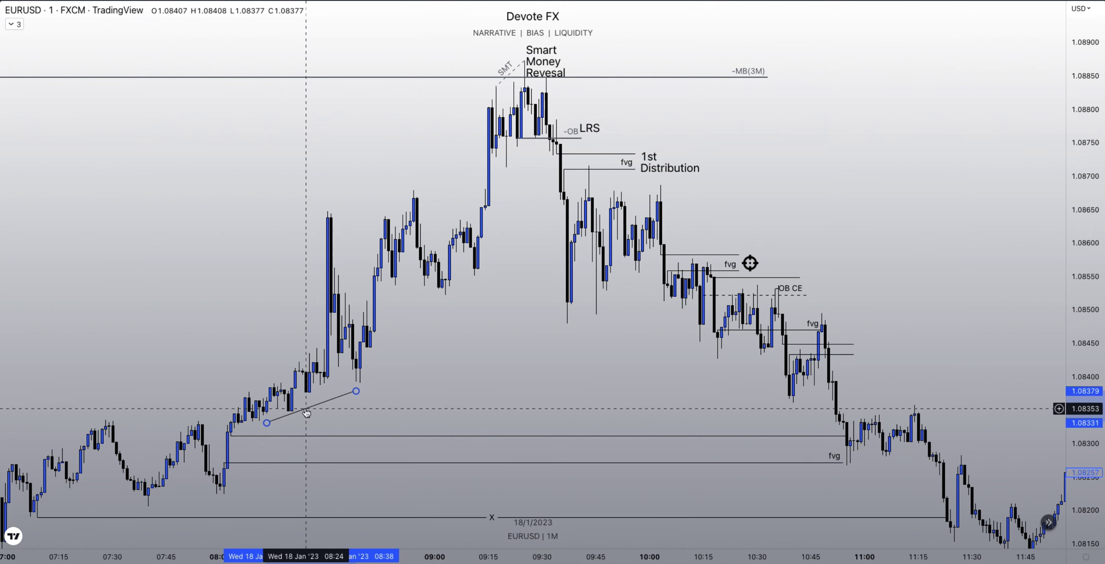
click(346, 391)
click(355, 392)
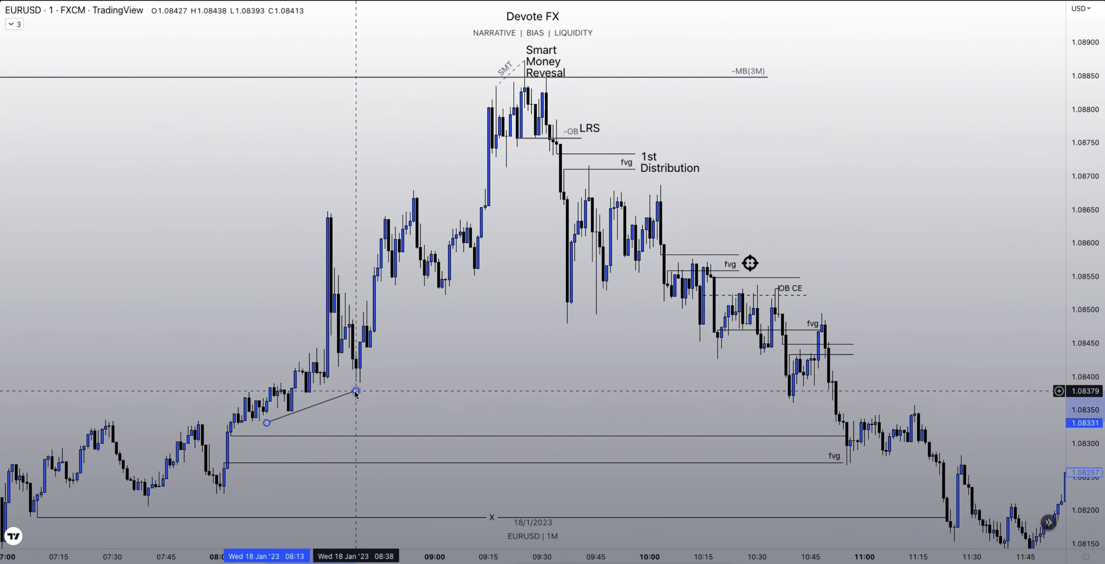
click(353, 393)
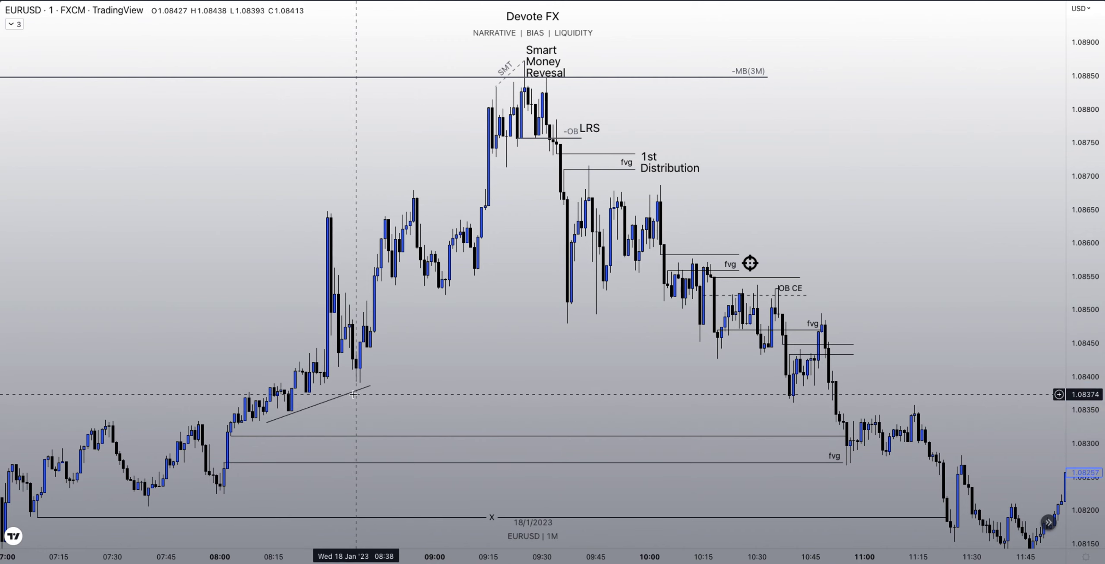
drag(349, 398, 338, 396)
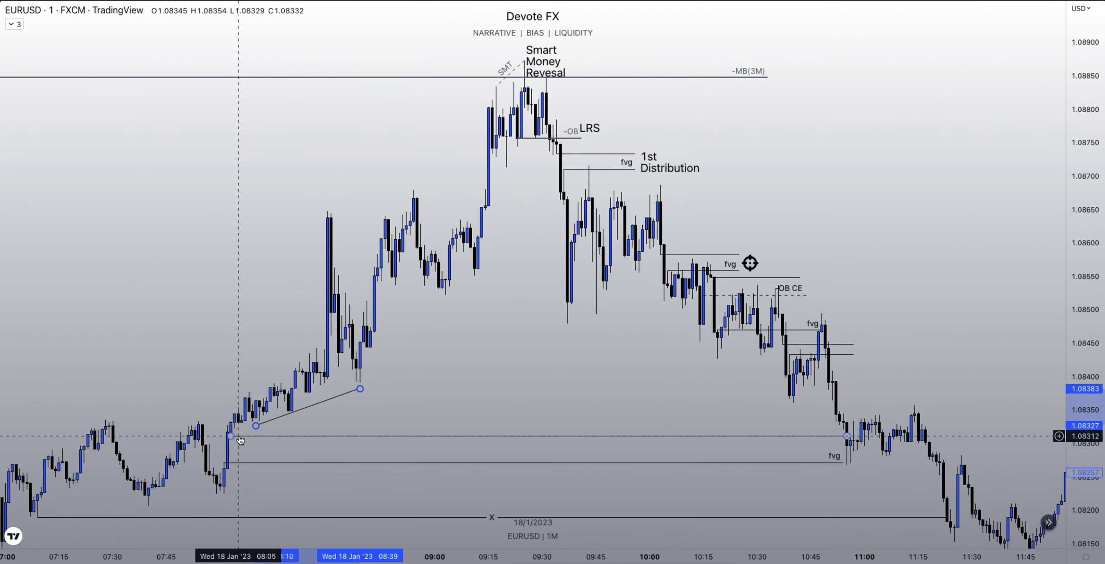
drag(239, 455, 182, 343)
scroll(197, 328, down, 4)
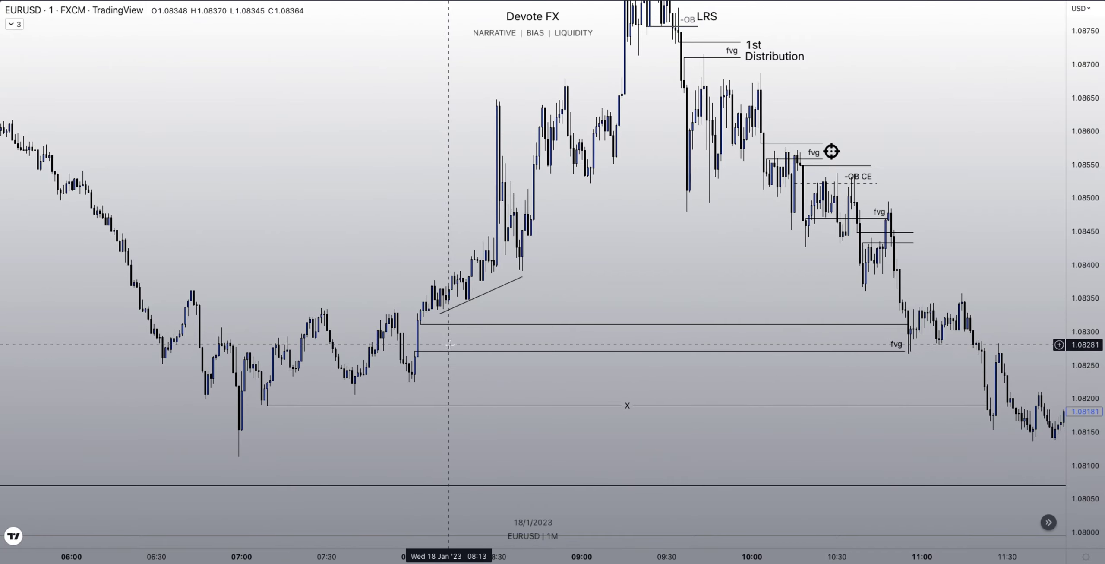
Step: Stretch the blue +BB(1h) line near 1.0798 right to the 12:00 drop
scroll(416, 345, up, 1)
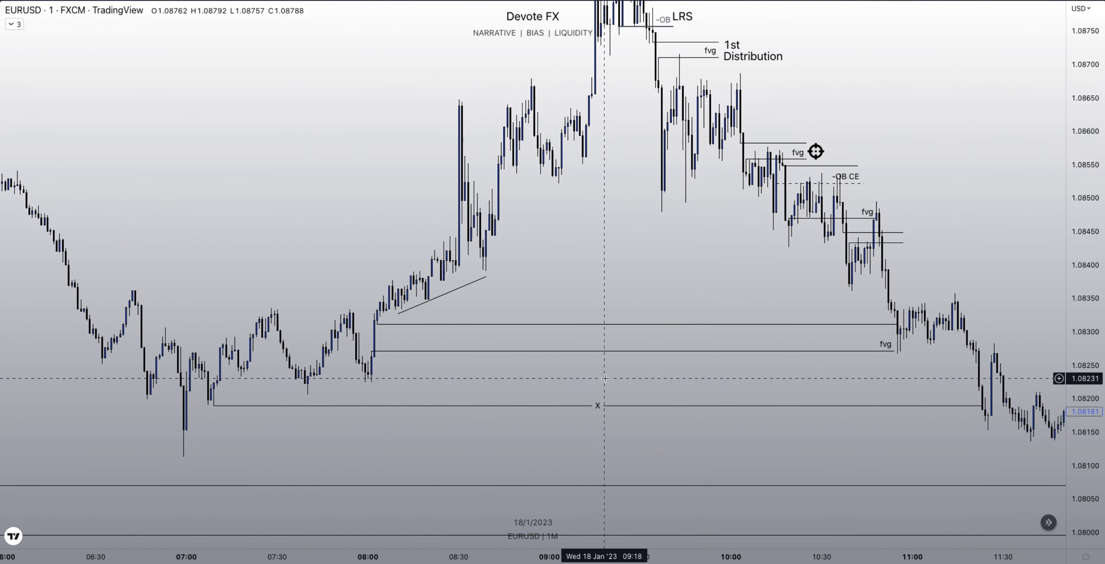
scroll(604, 378, down, 6)
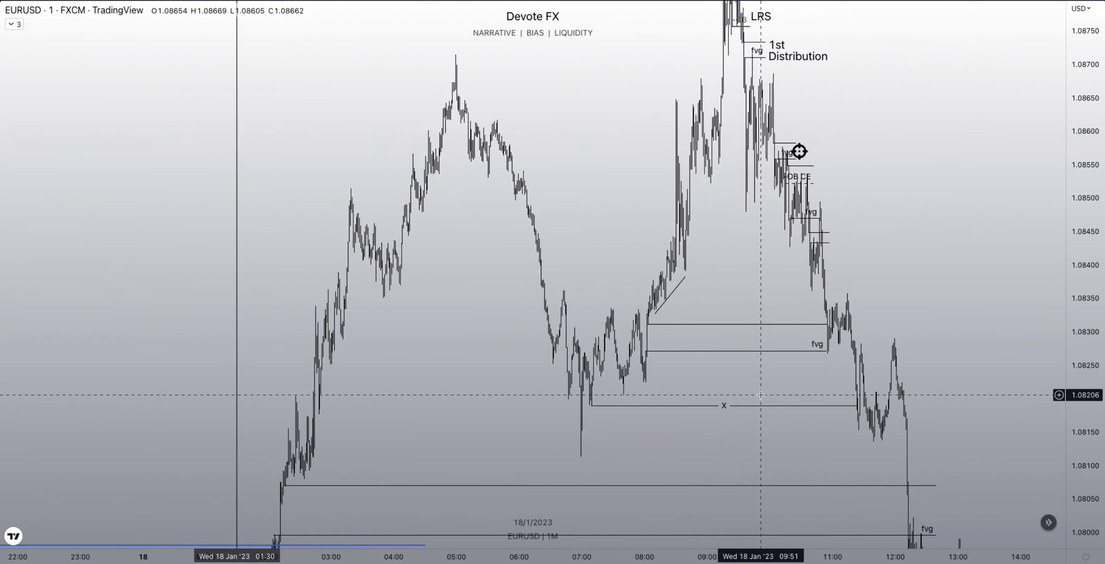
scroll(854, 341, right, 5)
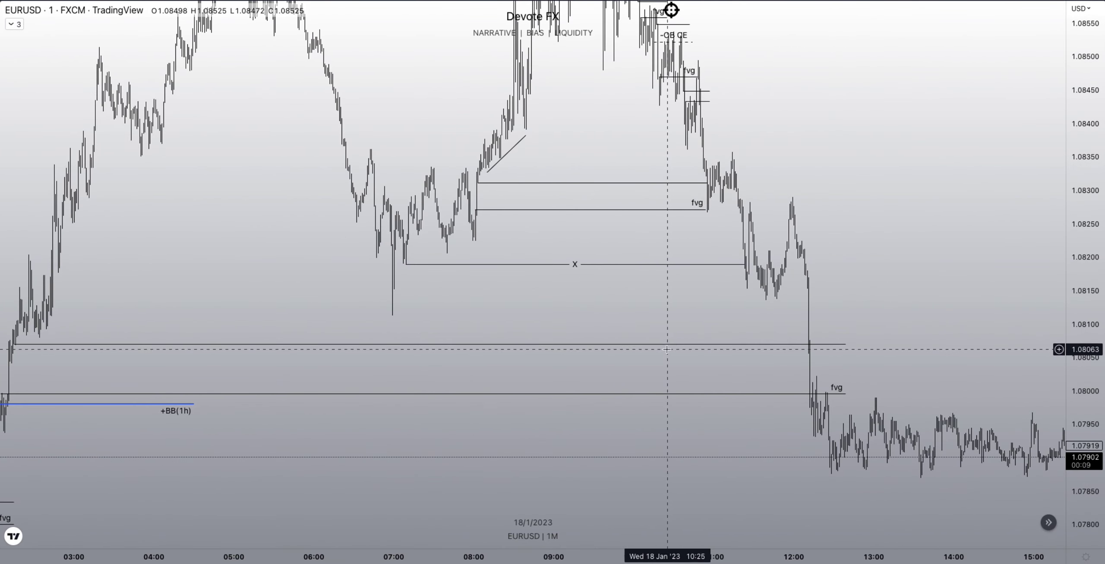
scroll(677, 358, up, 3)
scroll(652, 397, down, 1)
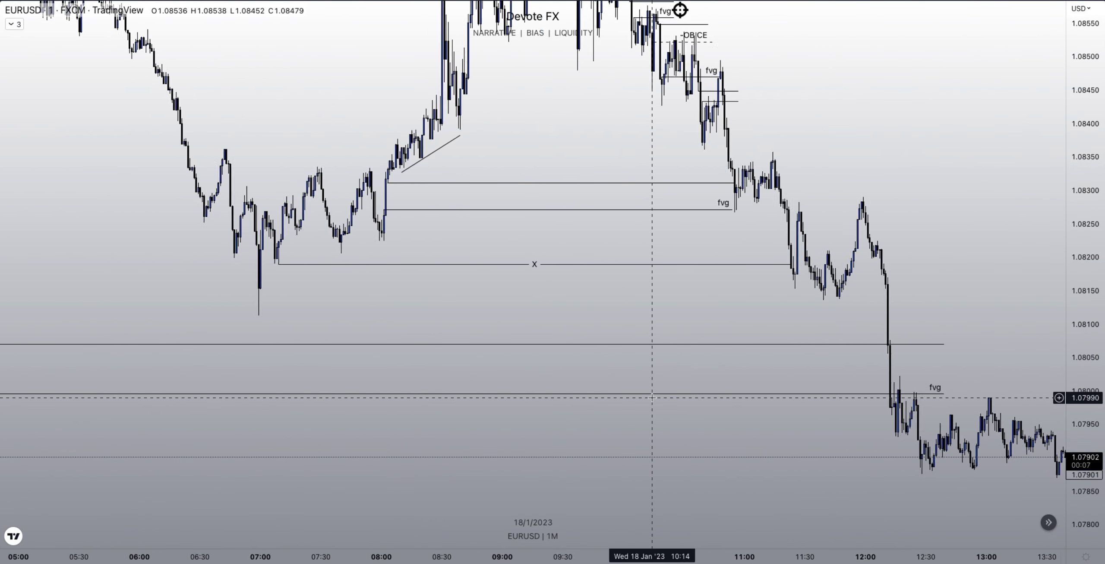
scroll(652, 397, down, 2)
click(141, 405)
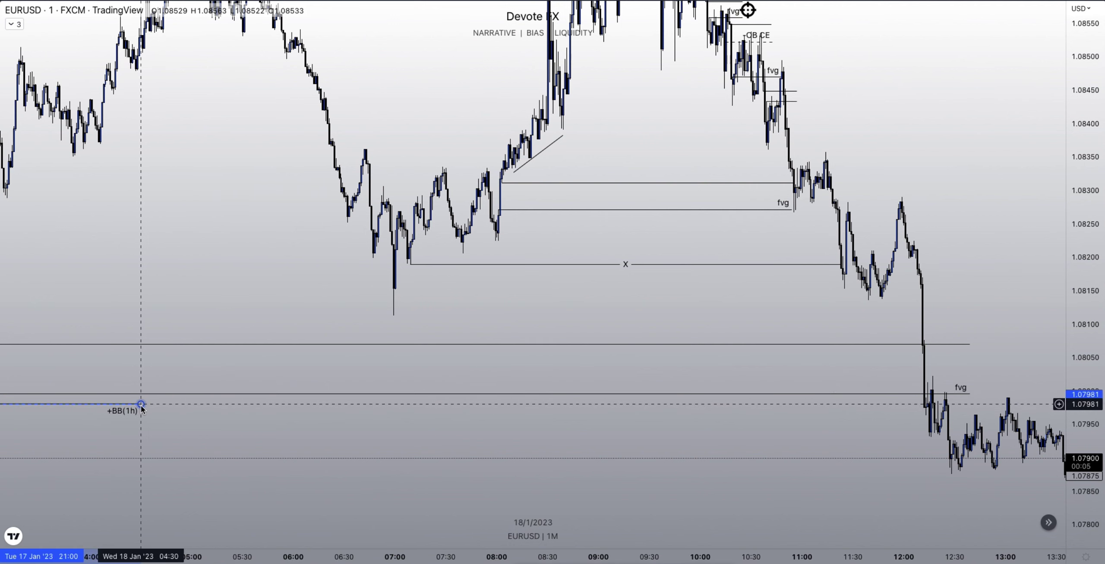
drag(142, 404, 903, 403)
click(904, 239)
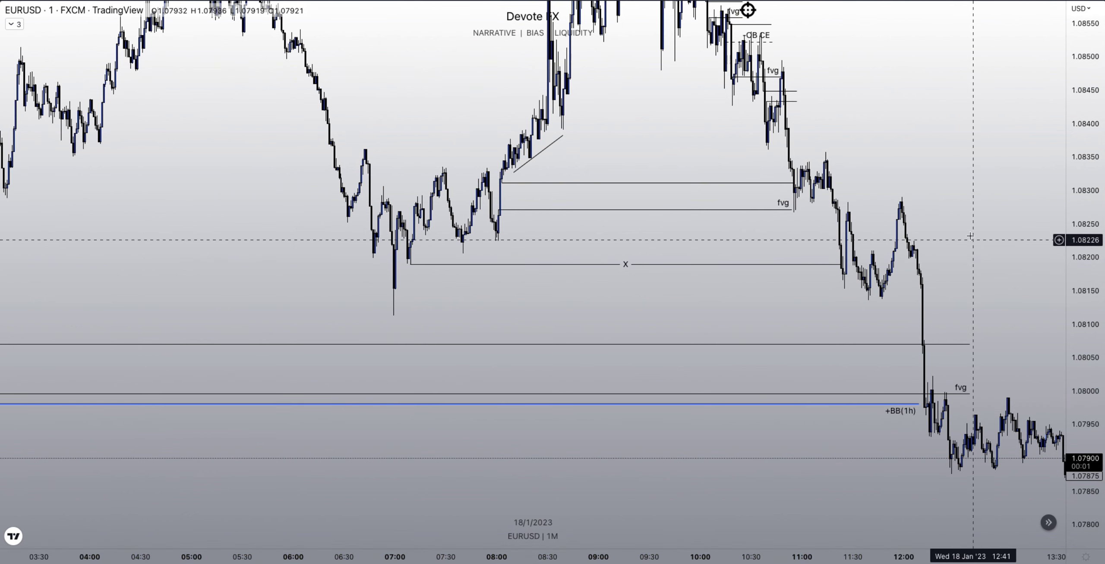
scroll(891, 135, up, 5)
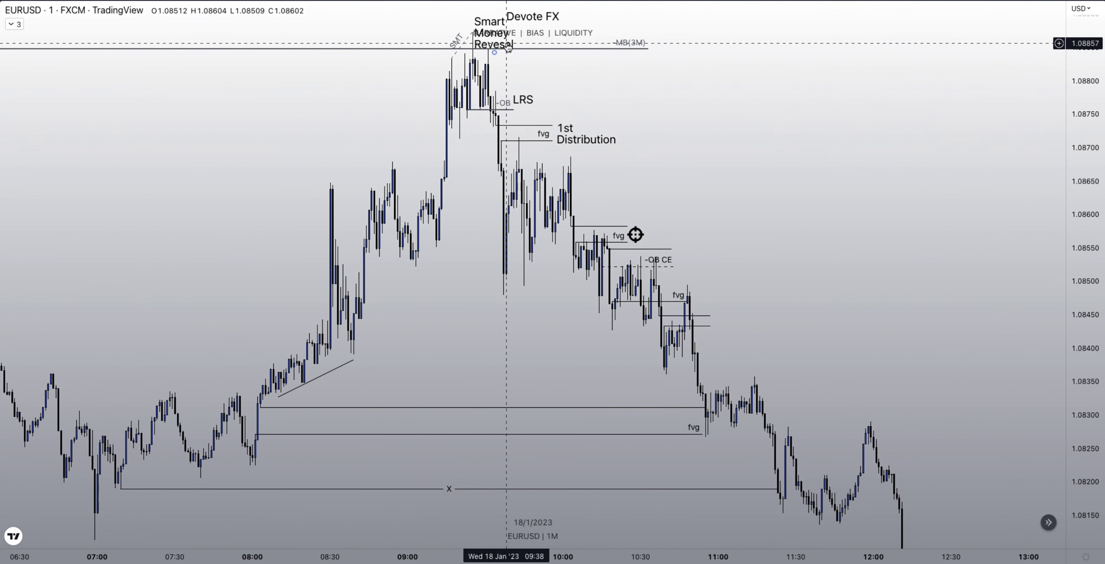
scroll(777, 246, down, 3)
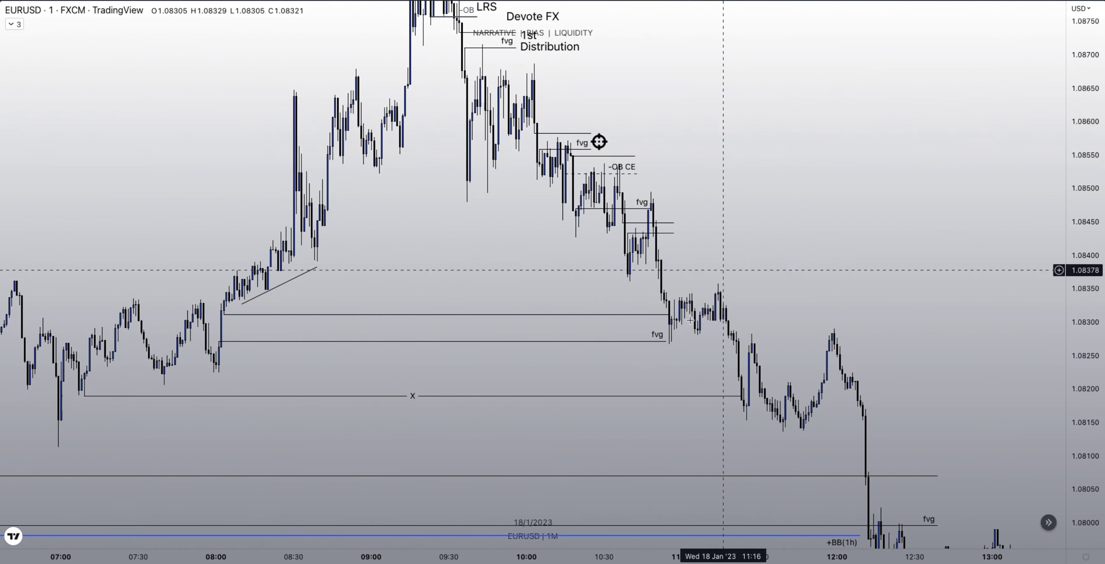
scroll(789, 178, up, 4)
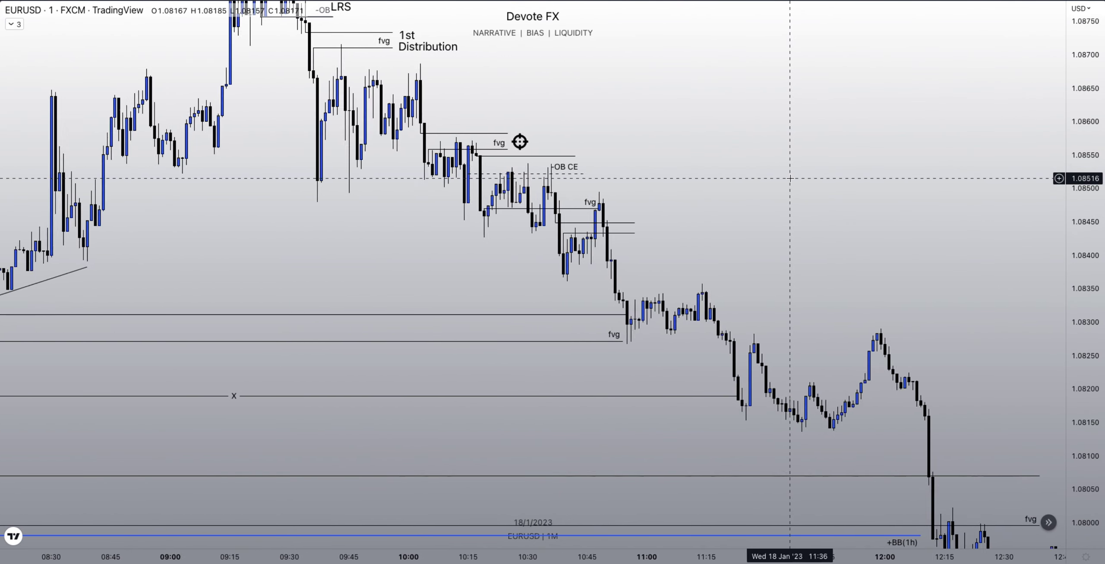
scroll(790, 177, down, 3)
drag(789, 178, 876, 348)
scroll(876, 348, down, 1)
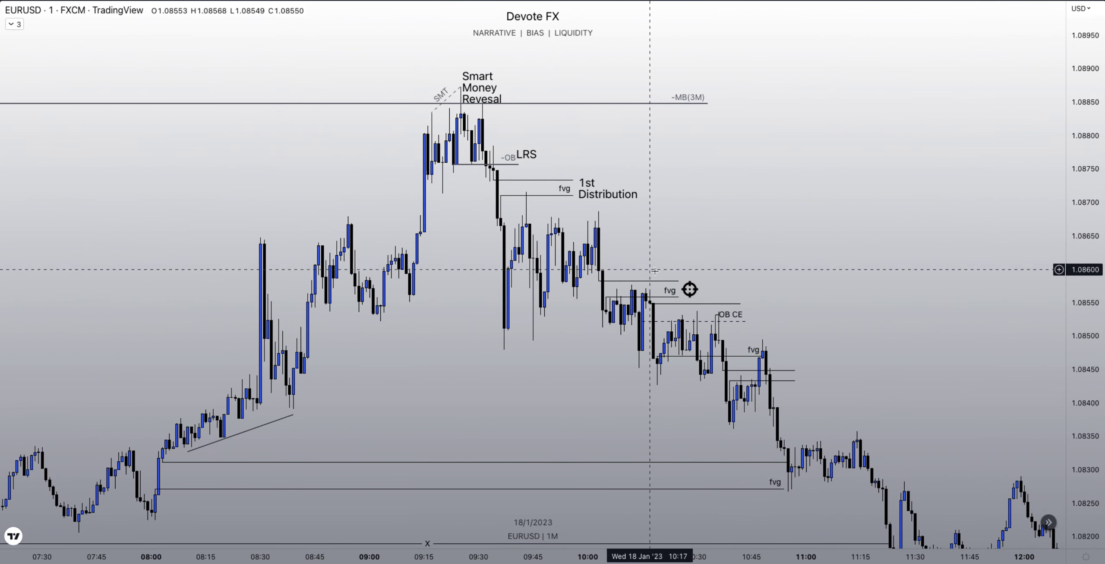
scroll(549, 267, up, 1)
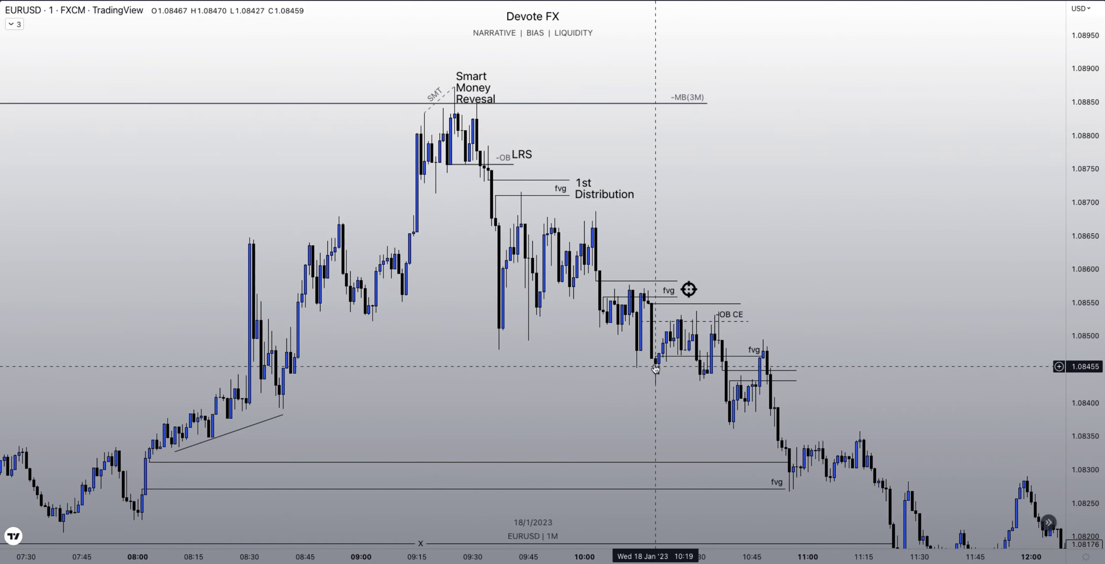
scroll(684, 324, up, 2)
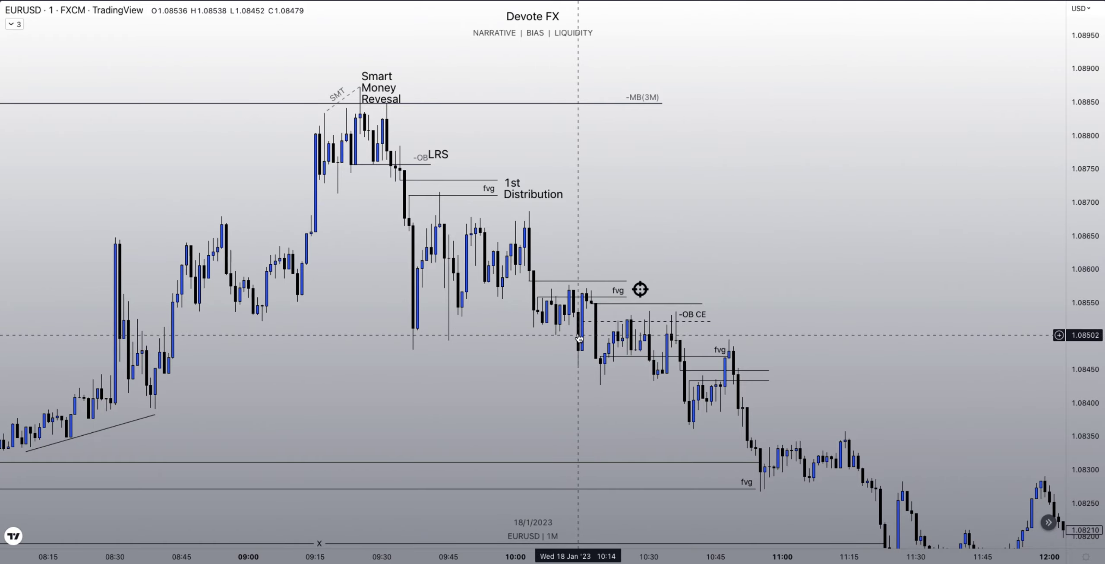
scroll(602, 285, up, 2)
scroll(604, 298, up, 1)
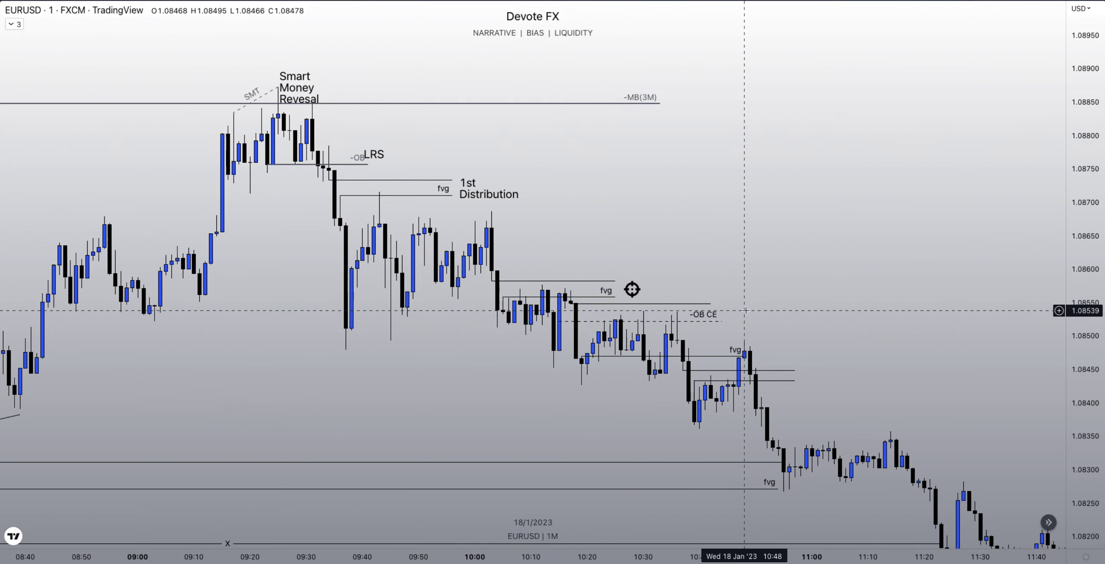
scroll(938, 274, up, 5)
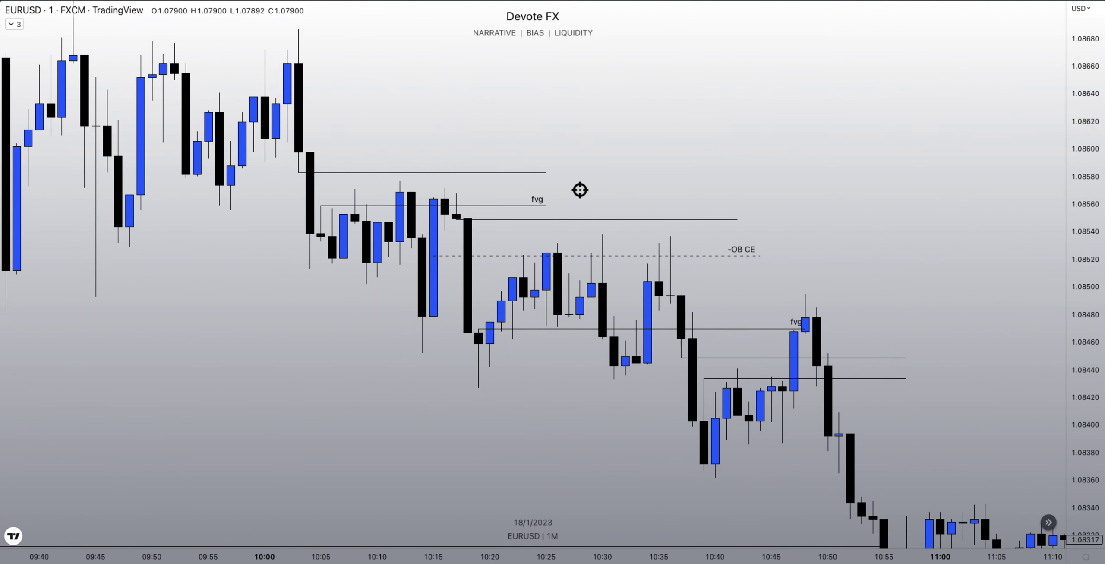
drag(1097, 482, 1096, 427)
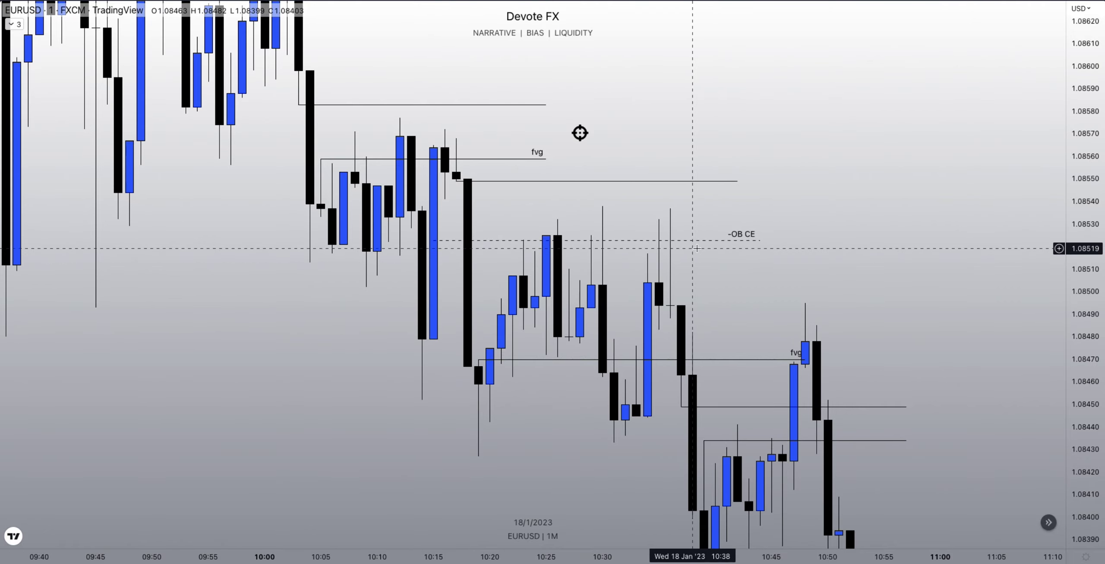
scroll(912, 279, down, 2)
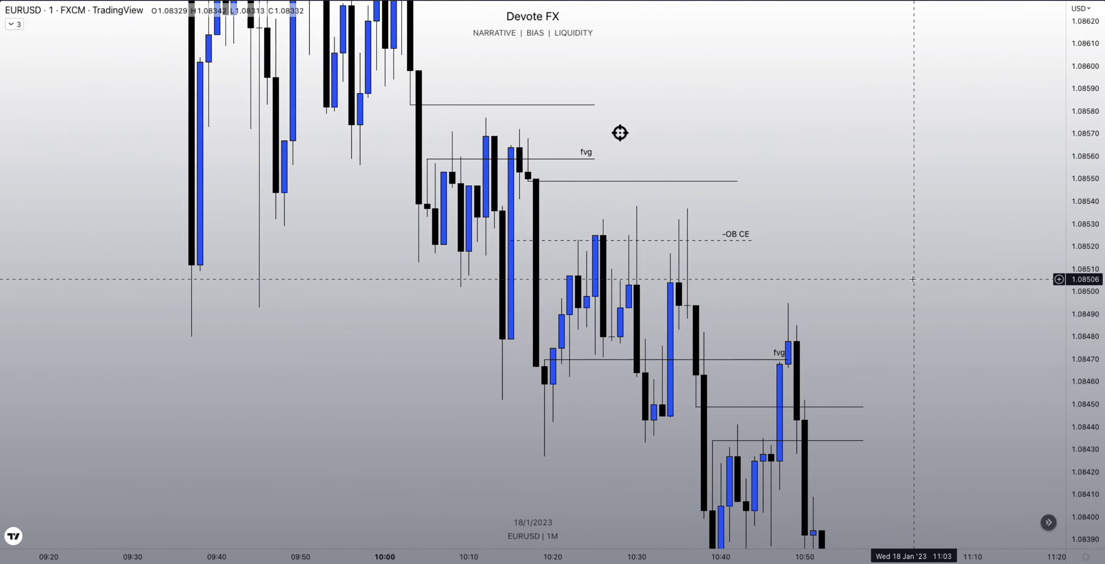
scroll(912, 279, down, 3)
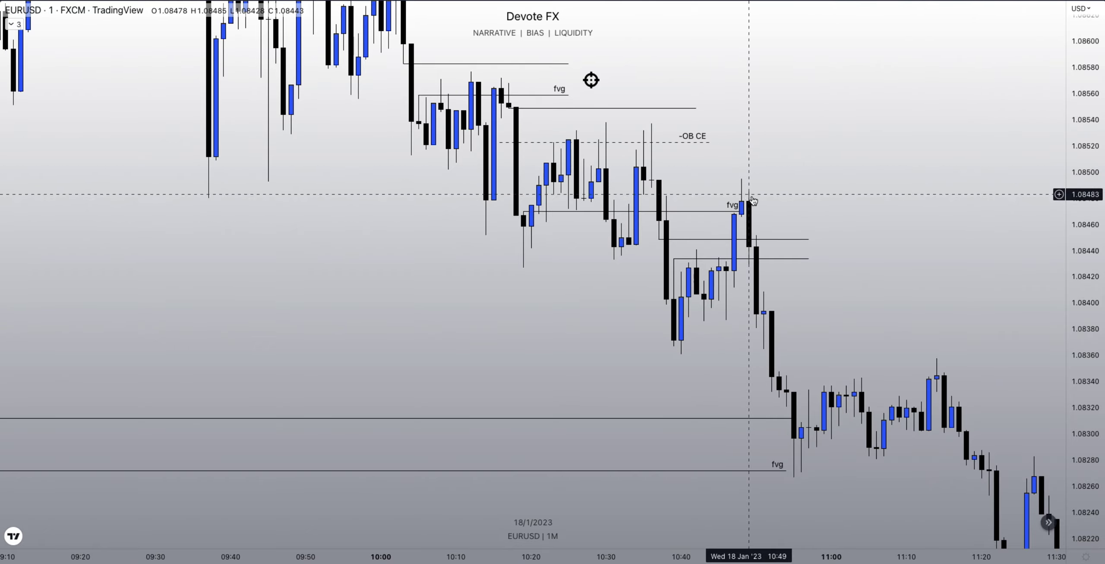
scroll(766, 302, down, 5)
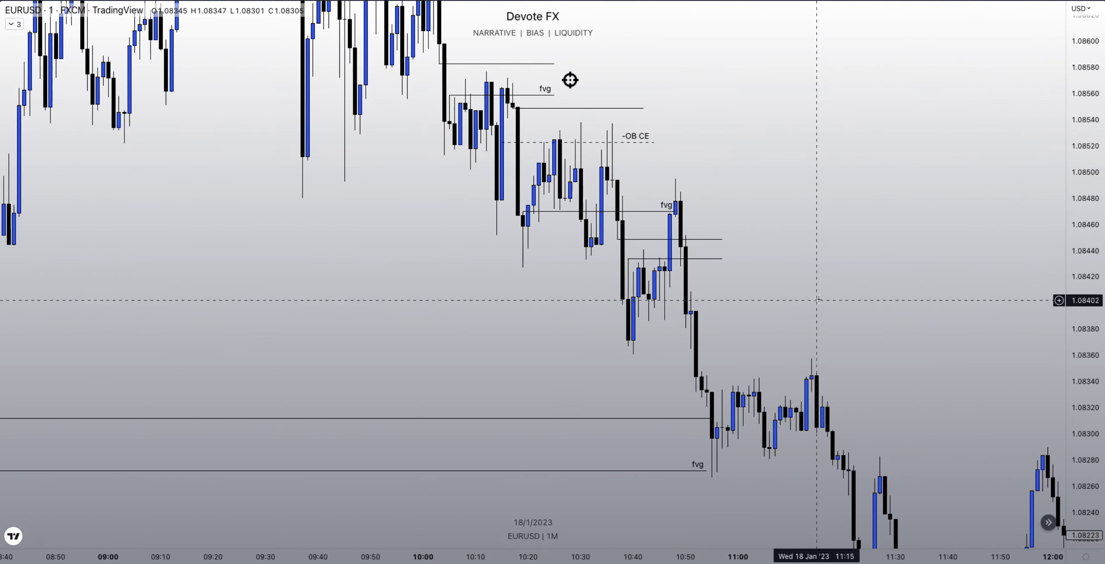
scroll(769, 173, down, 3)
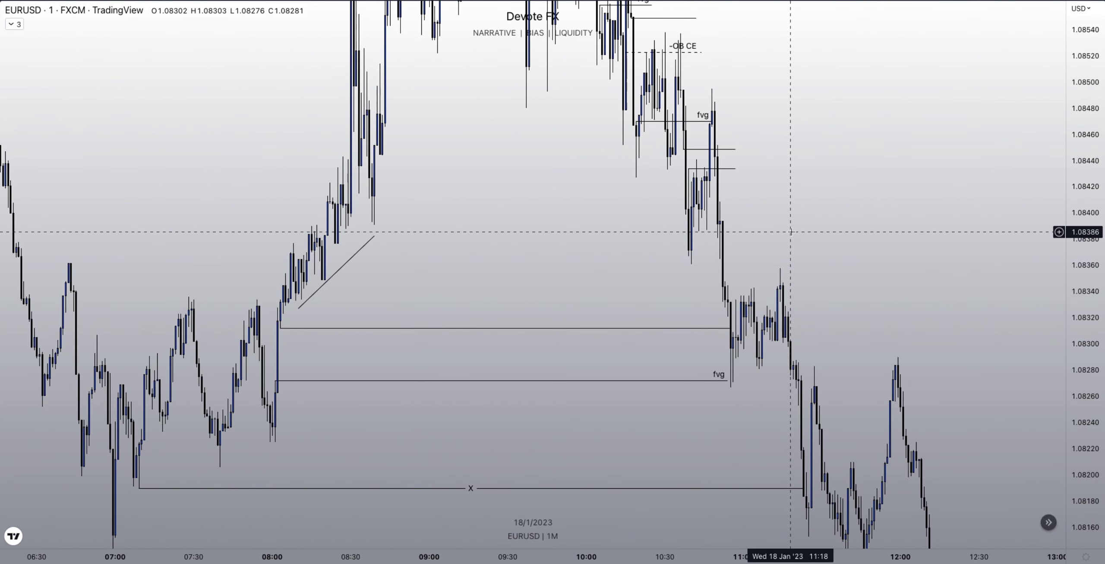
scroll(641, 39, up, 3)
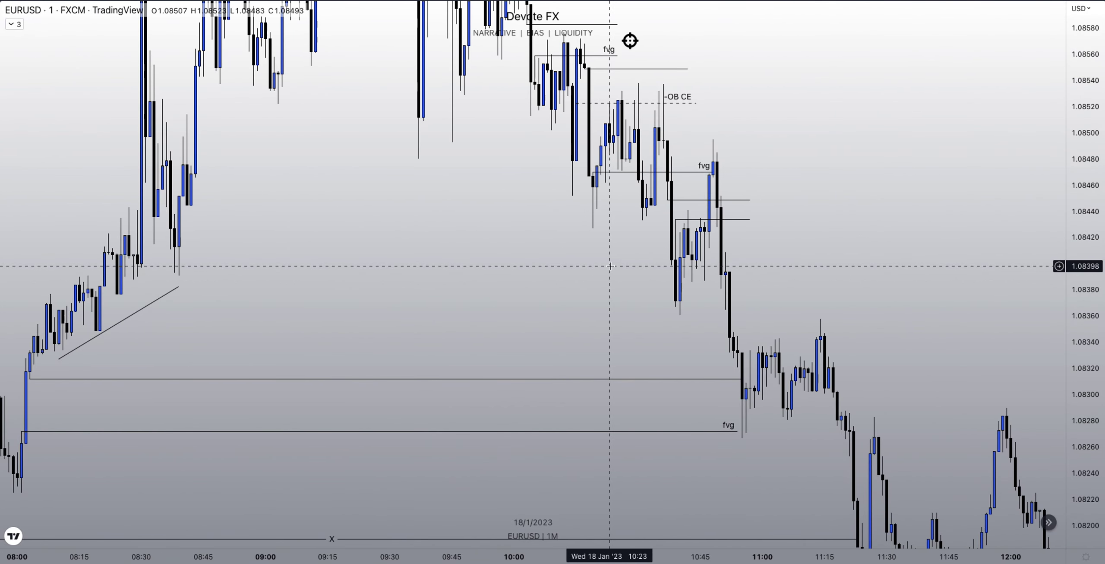
drag(629, 39, 672, 128)
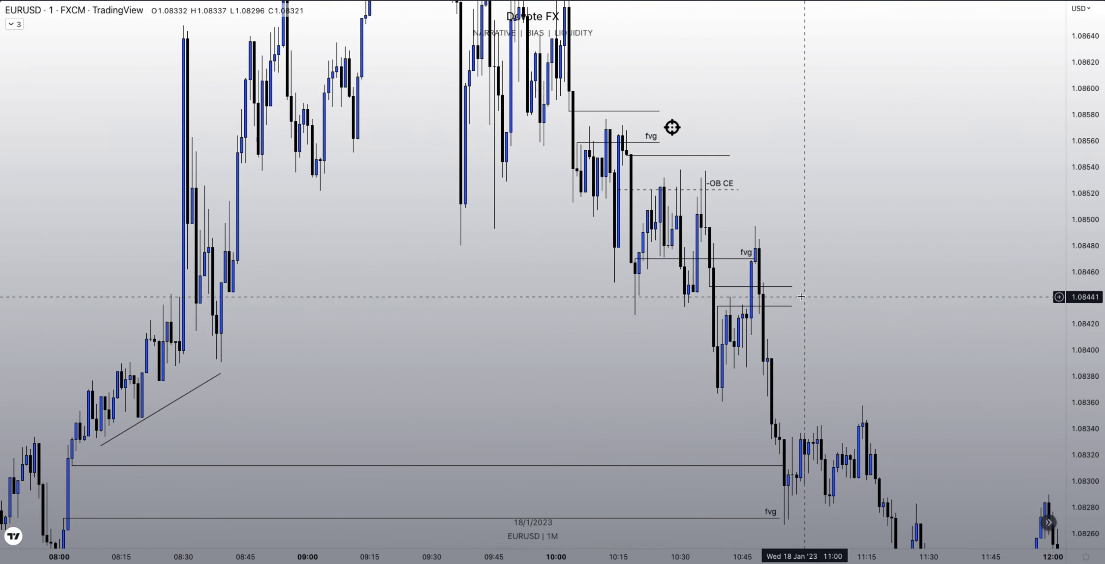
scroll(794, 293, up, 3)
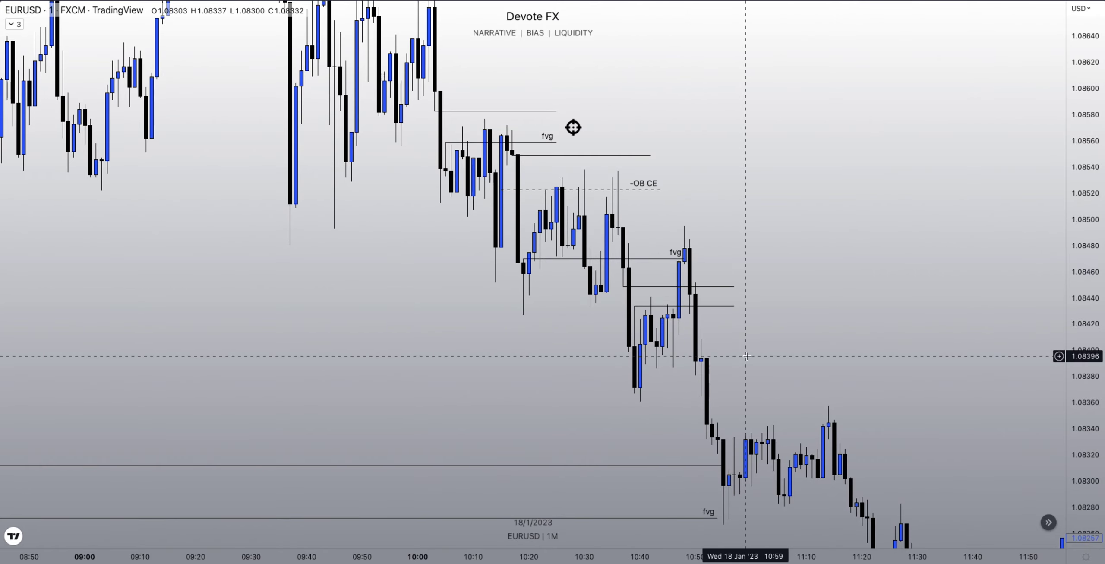
scroll(746, 355, down, 2)
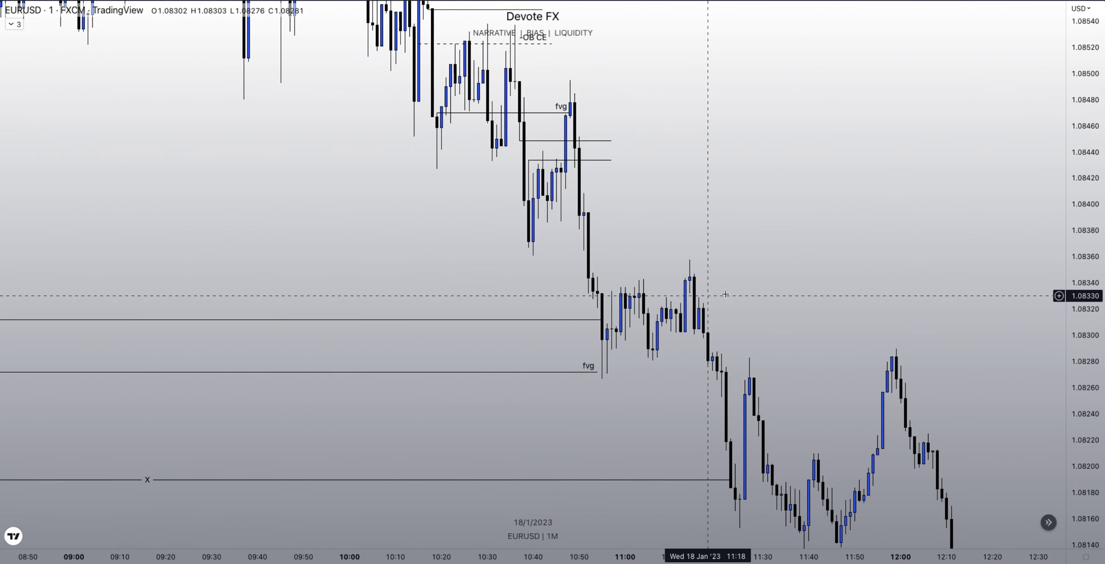
scroll(725, 294, down, 5)
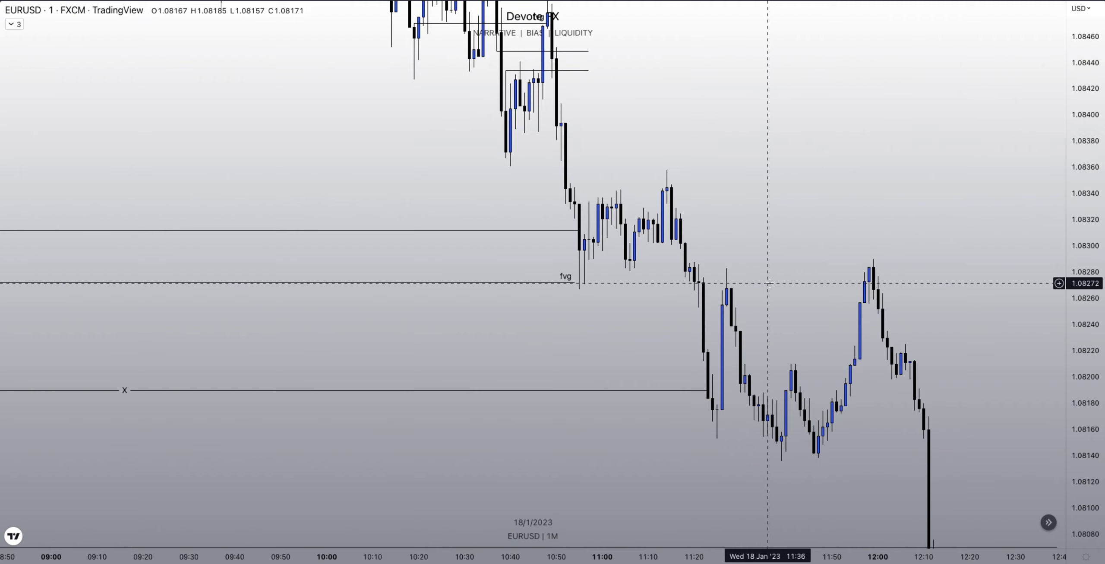